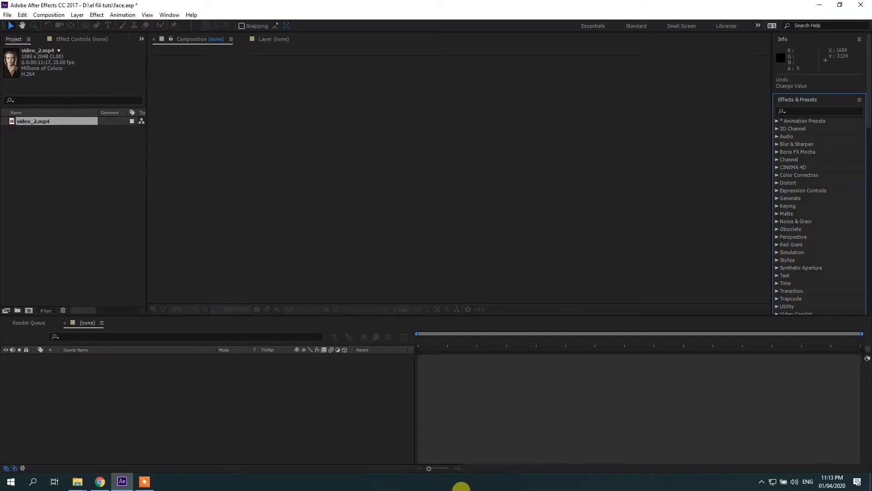
- Switch to Chrome and play the reference face-mask video on YouTube, pausing to examine how the layered face looks
left_click(100, 481)
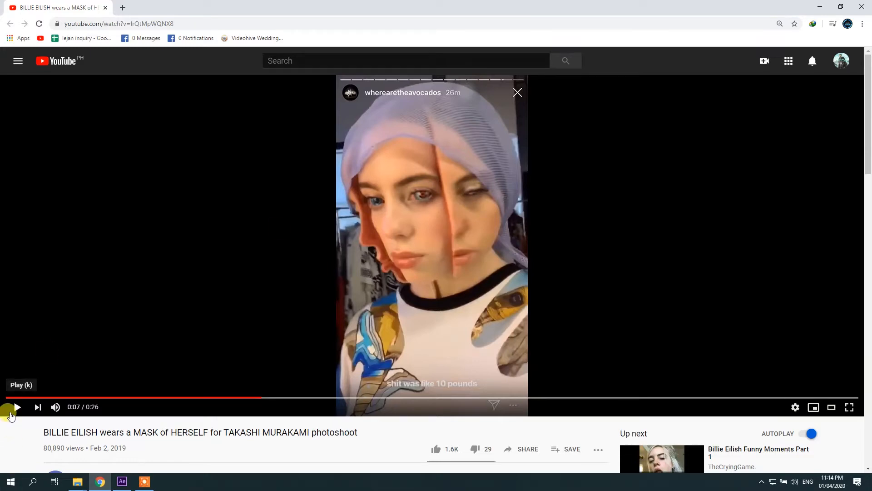
left_click(11, 413)
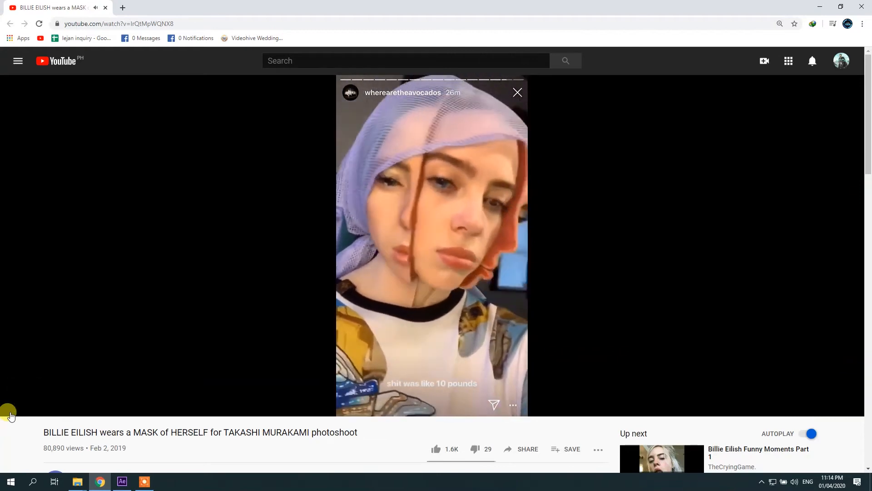
left_click(11, 415)
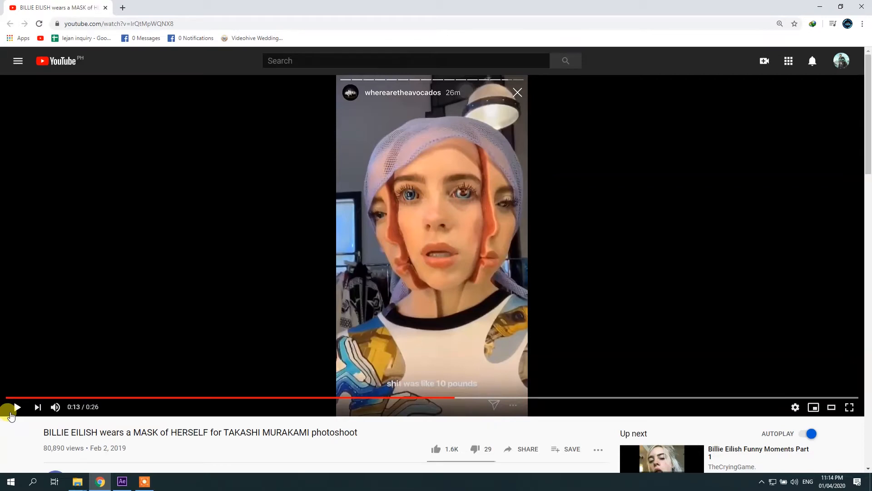
left_click(11, 414)
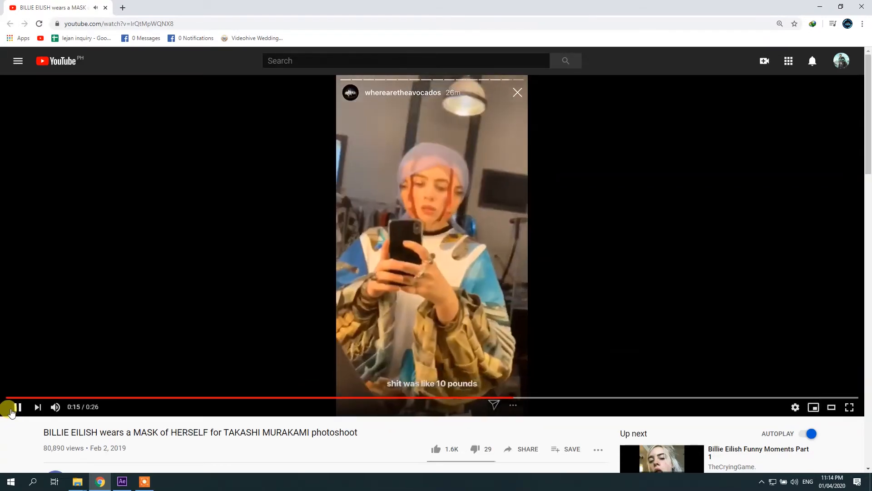
left_click(12, 412)
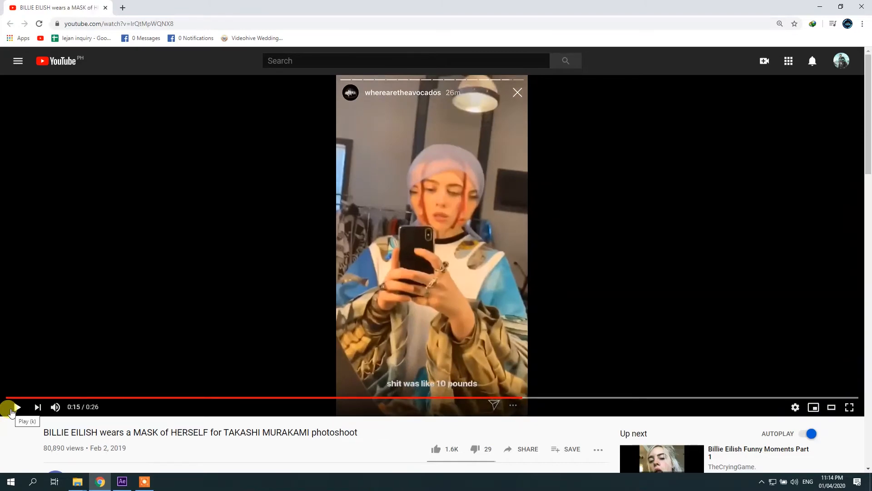
- Switch back to After Effects, create a composition from video_2.mp4 and duplicate its footage layer
left_click(122, 481)
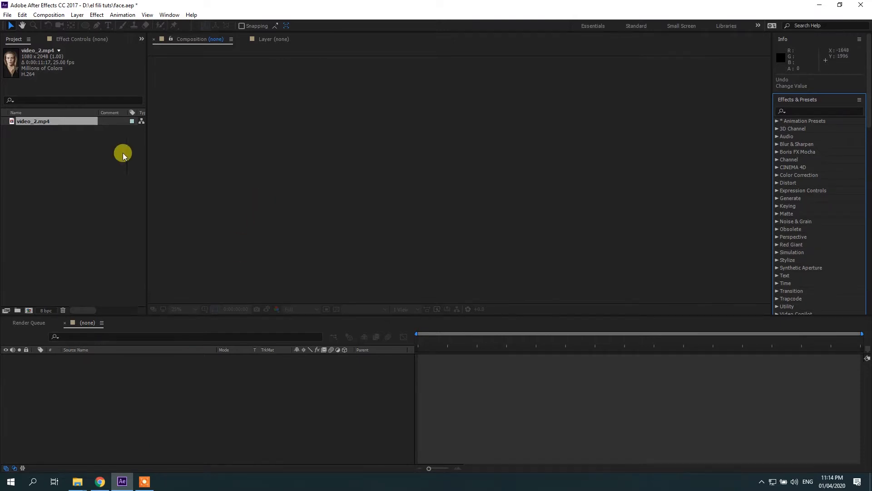
left_click_drag(33, 121, 28, 310)
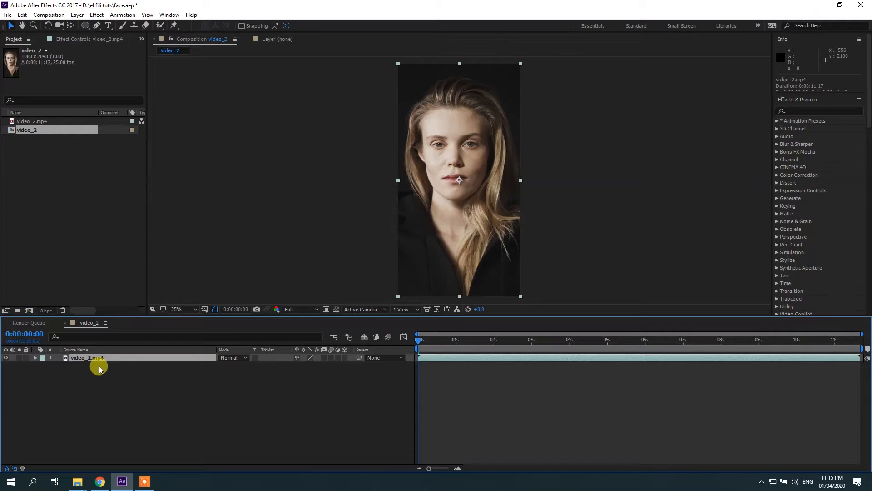
key("ctrl+d")
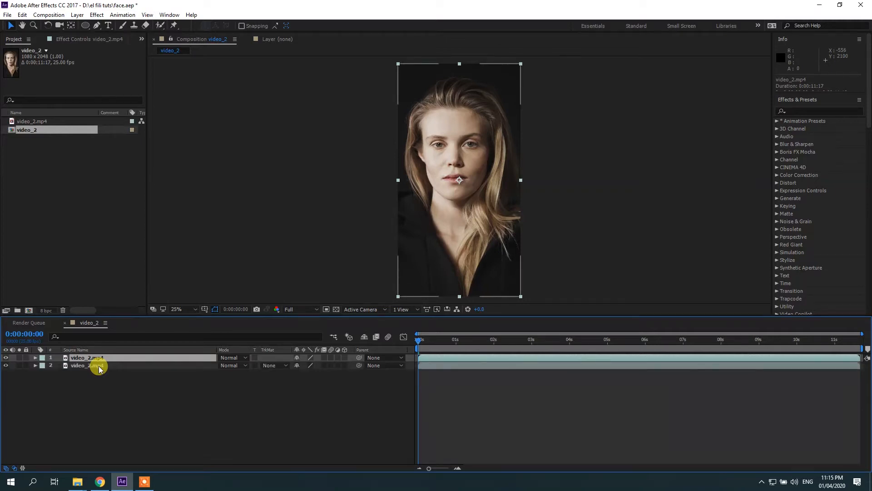
- Draw an elliptical mask about 454 by 742 px around the woman's face on the top video_2.mp4 layer
left_click(84, 27)
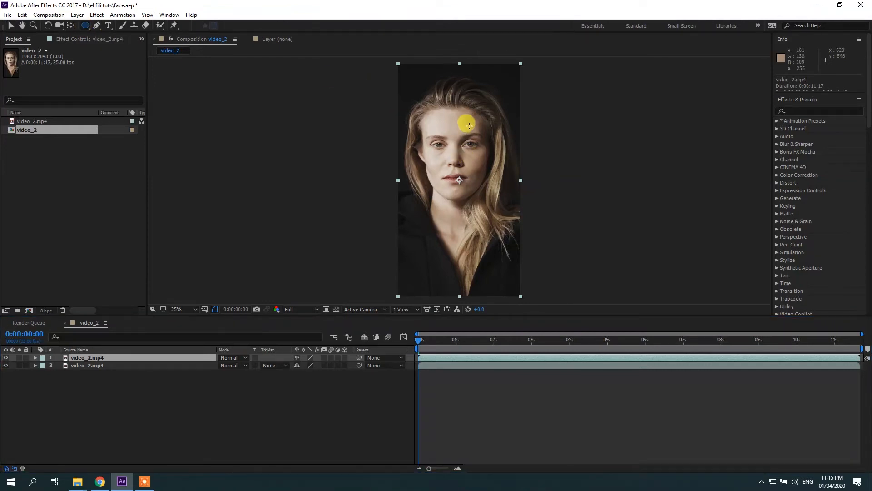
scroll(469, 125, "up", 2)
scroll(389, 120, "down", 1)
left_click_drag(424, 171, 496, 285)
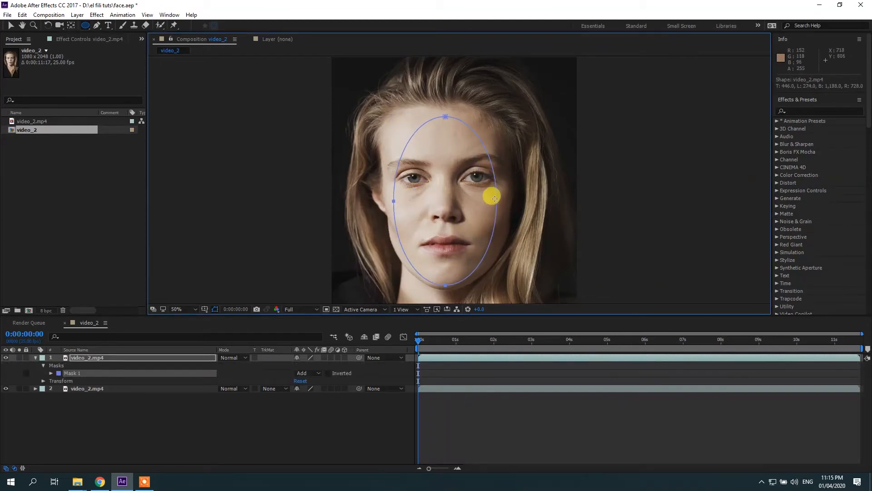
left_click_drag(497, 200, 501, 202)
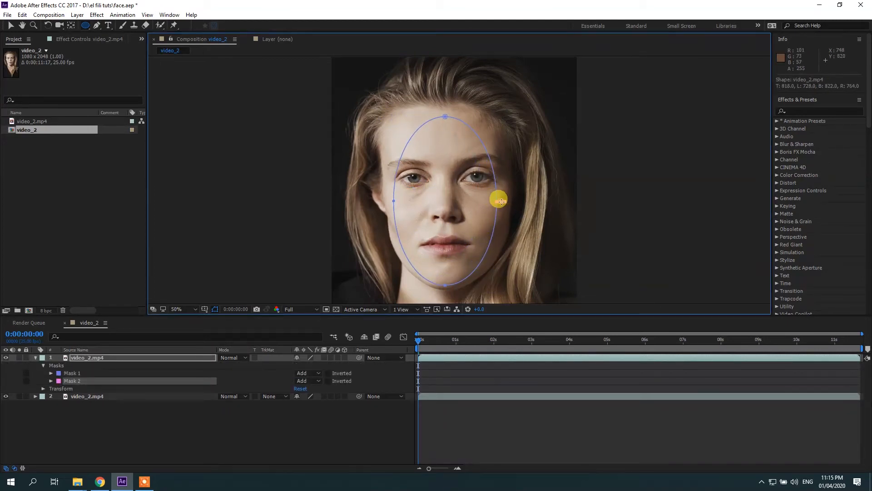
key("ctrl+z")
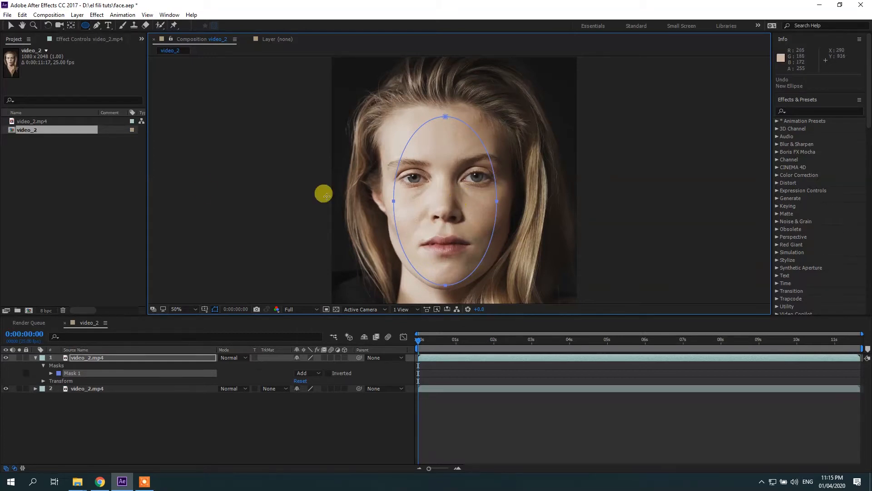
- Track Mask 1 forward through the clip using the Face Tracking (Detailed Features) method
left_click(66, 375)
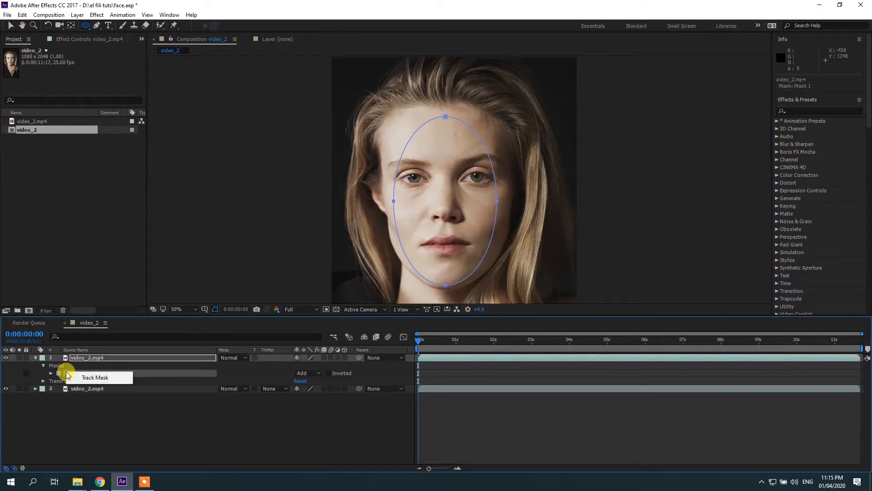
left_click(103, 380)
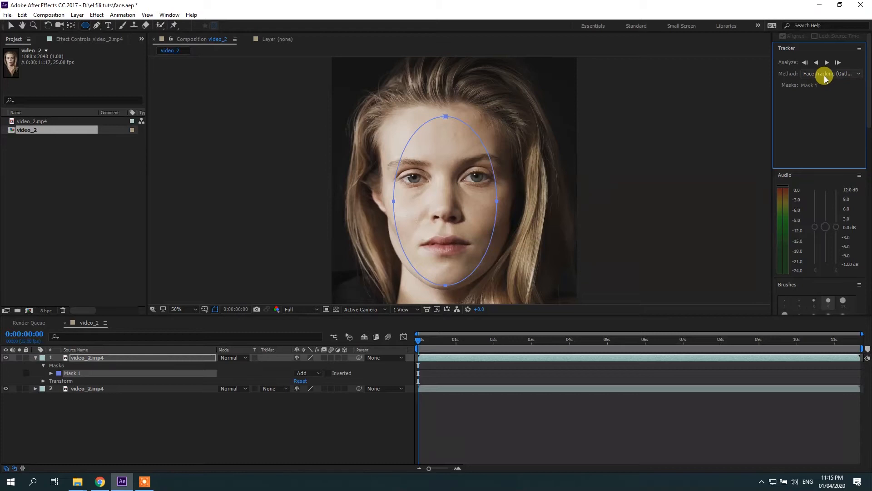
left_click(847, 73)
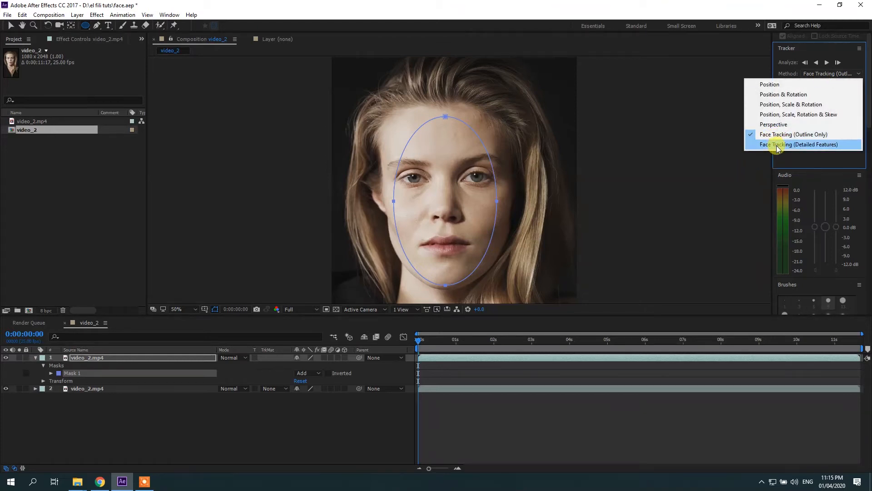
left_click(776, 145)
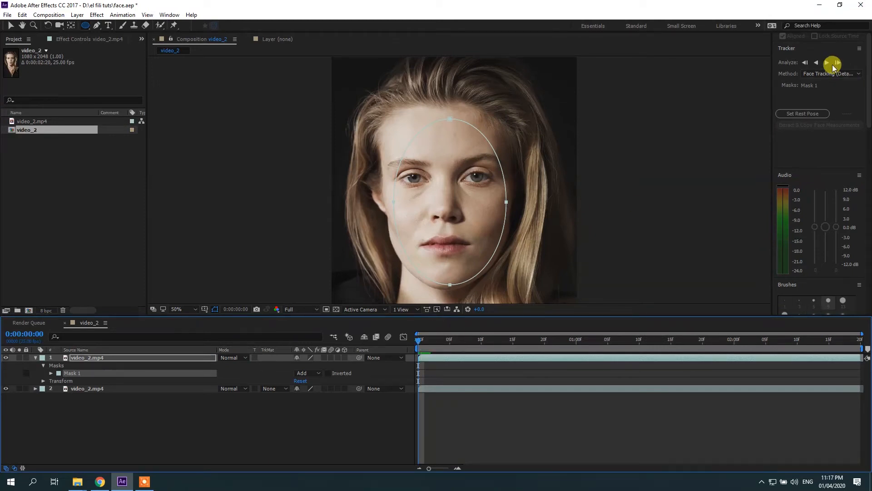
left_click(828, 64)
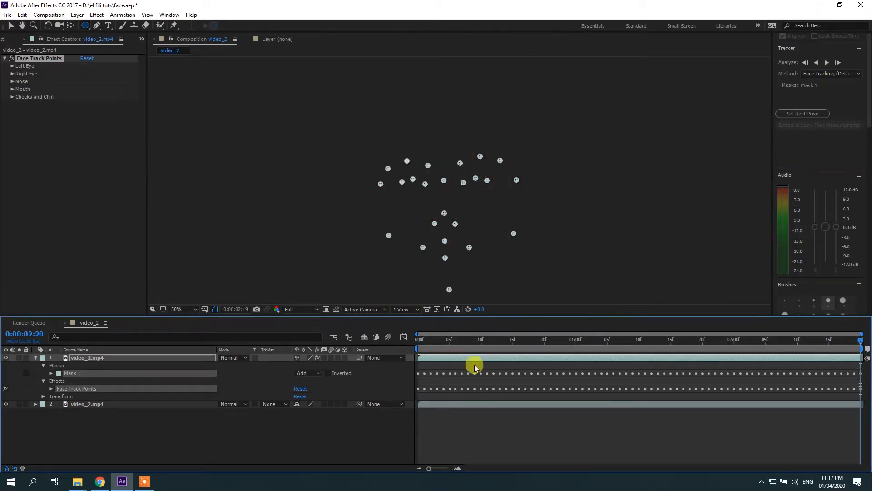
- Preview the face track from the first frame and hide the unmasked video_2.mp4 layer to isolate the face
left_click(416, 346)
key("space")
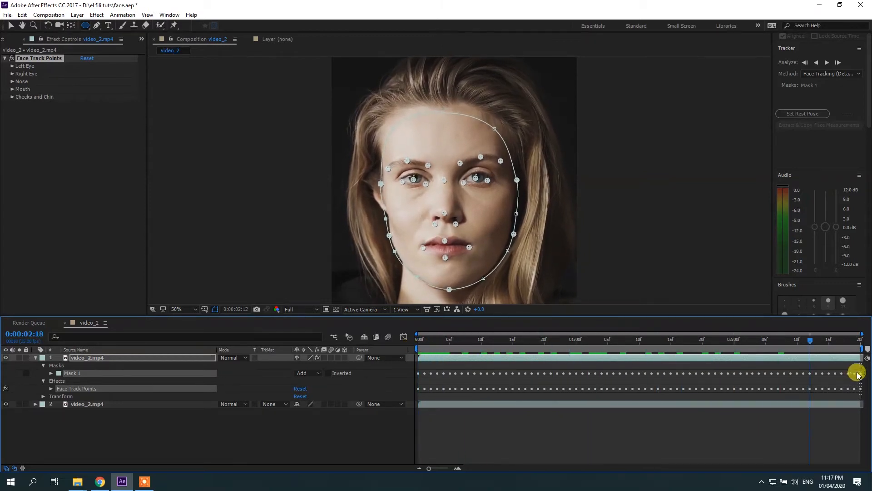
key("space")
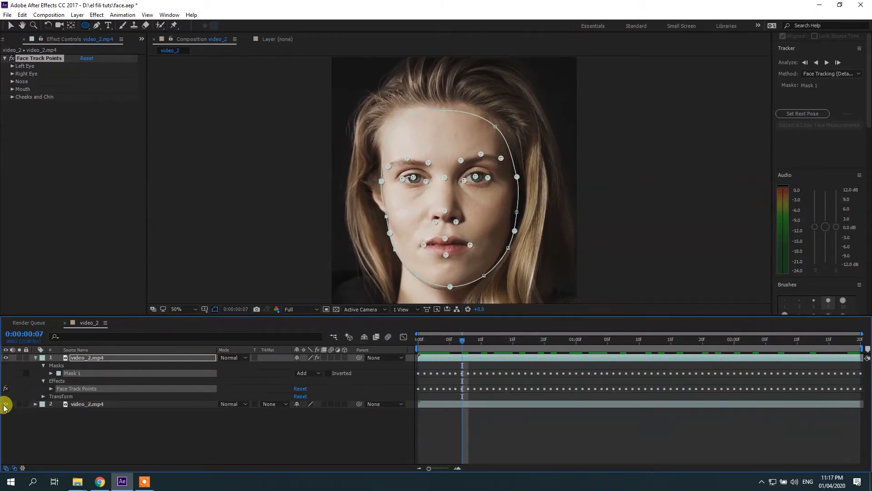
left_click(6, 404)
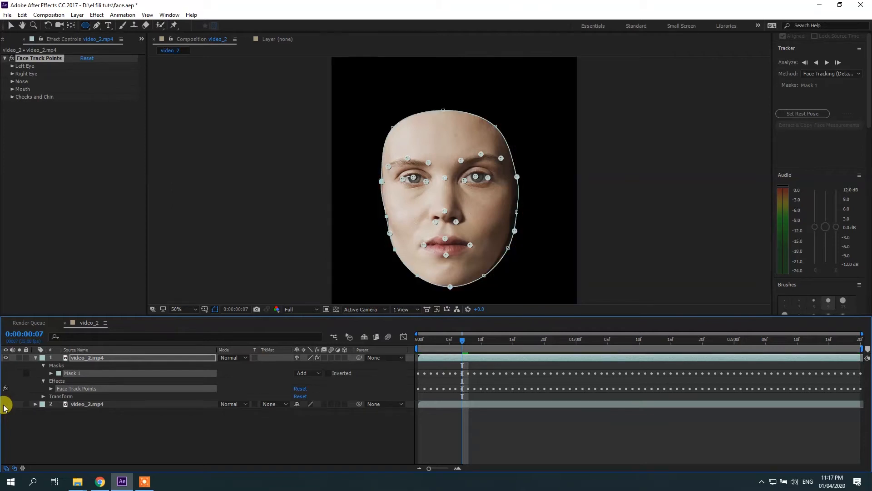
left_click(385, 432)
left_click_drag(435, 345, 444, 400)
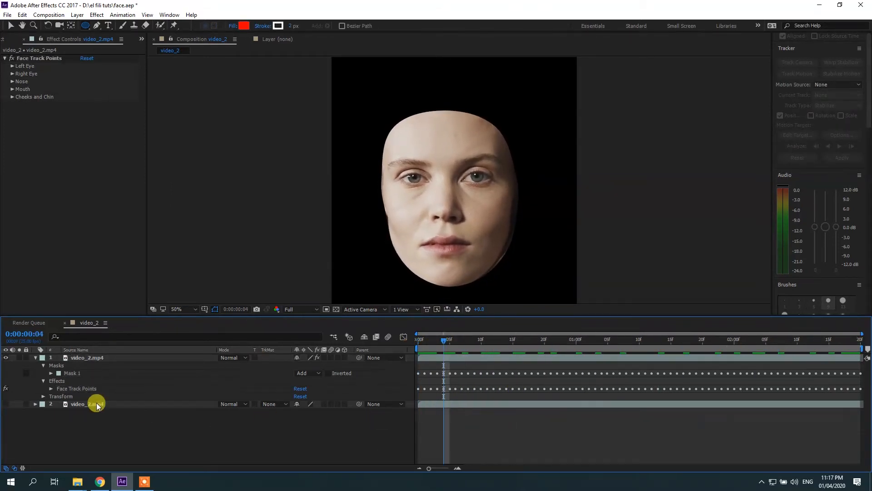
- Collapse the masked video_2.mp4 layer's properties and duplicate the layer
left_click(35, 358)
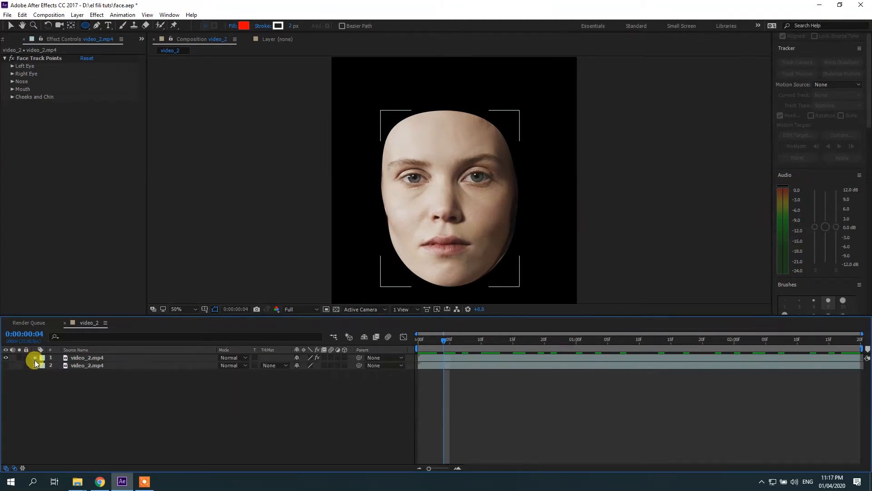
left_click(97, 358)
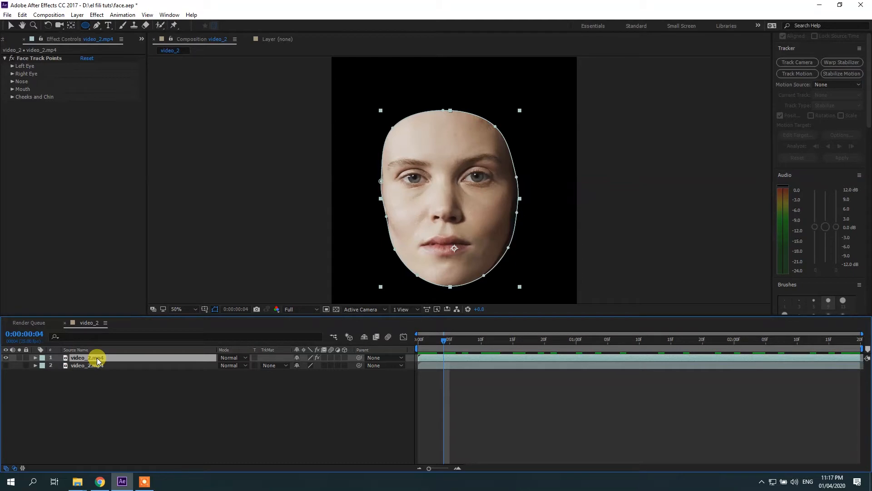
key("ctrl+d")
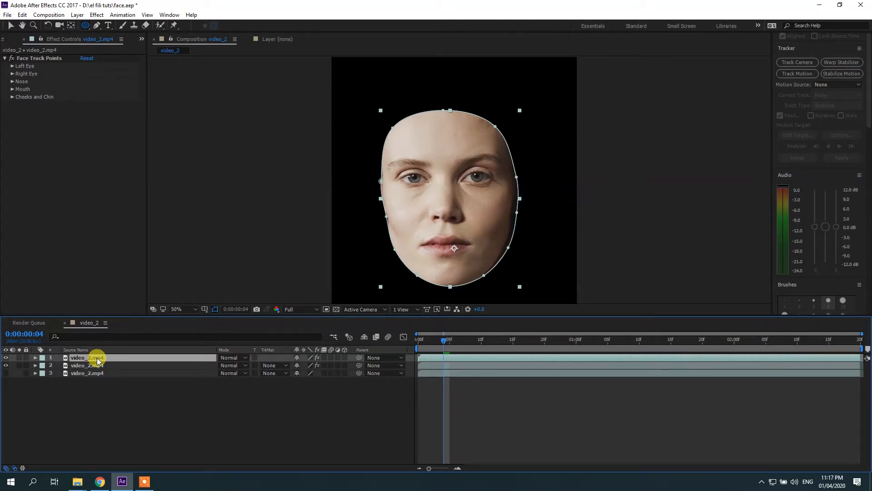
- Pre-compose the top masked layer as "face" with all attributes moved into the new composition, and duplicate the face layer
right_click(100, 361)
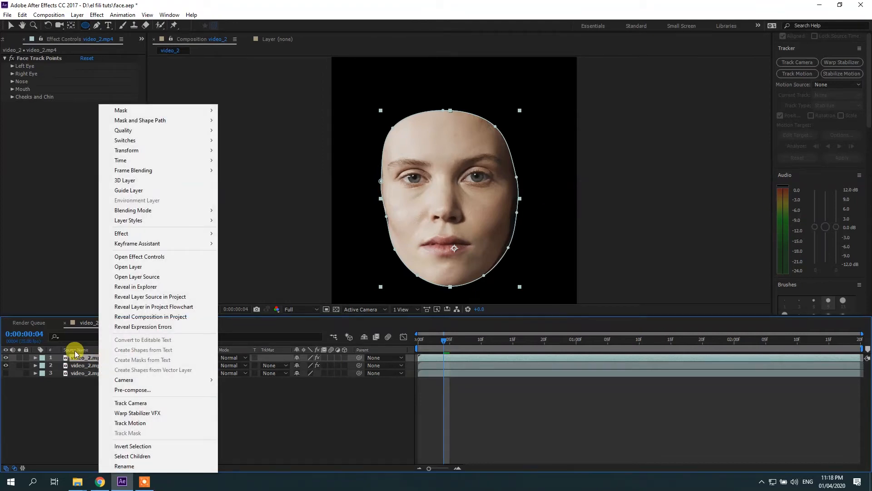
left_click(128, 392)
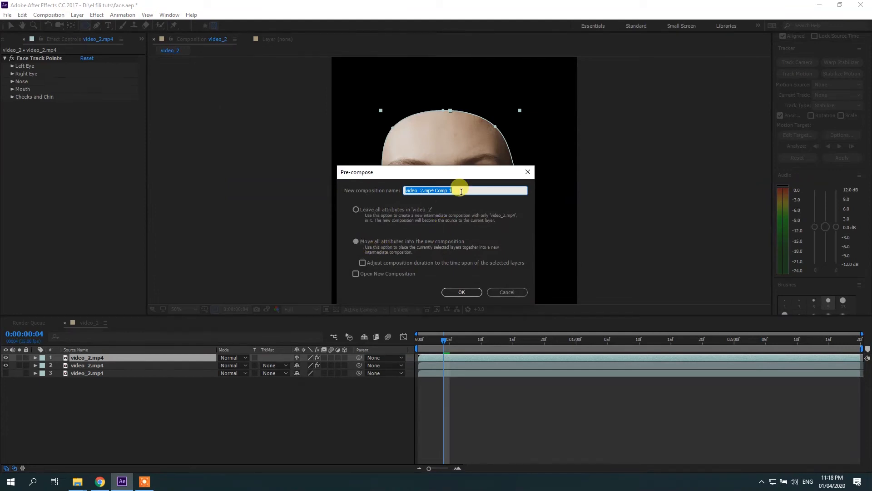
type("face")
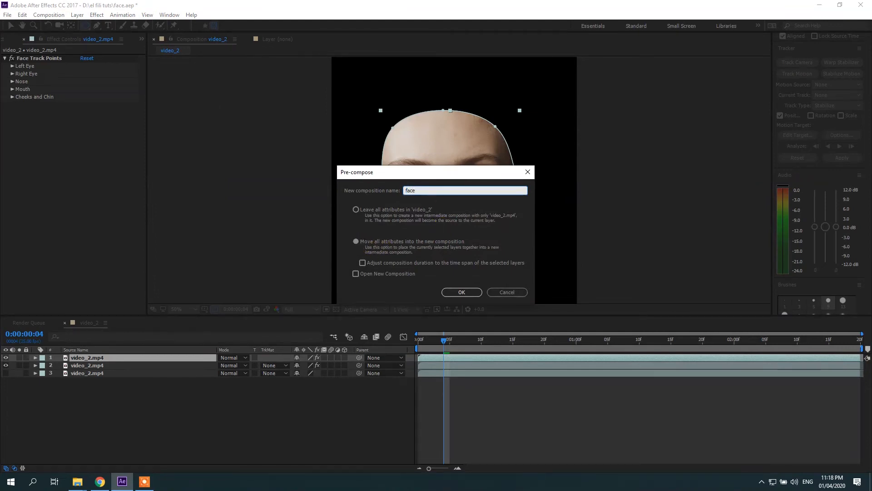
key("Return")
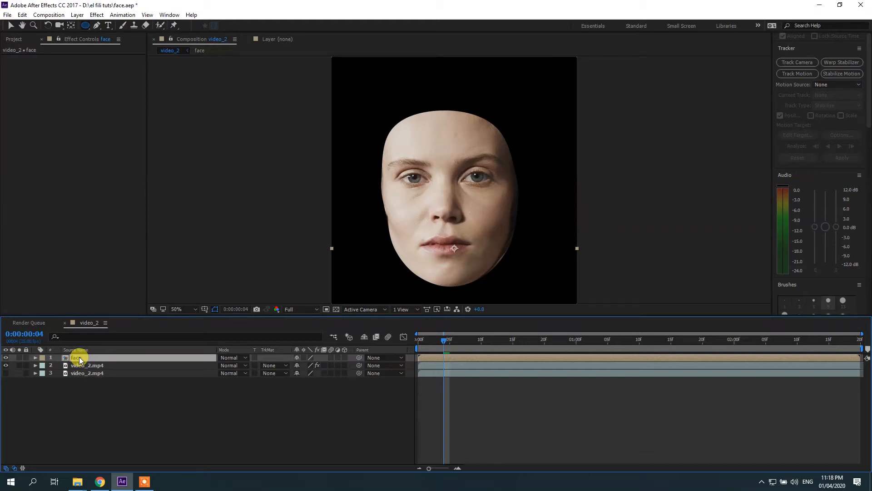
key("ctrl+d")
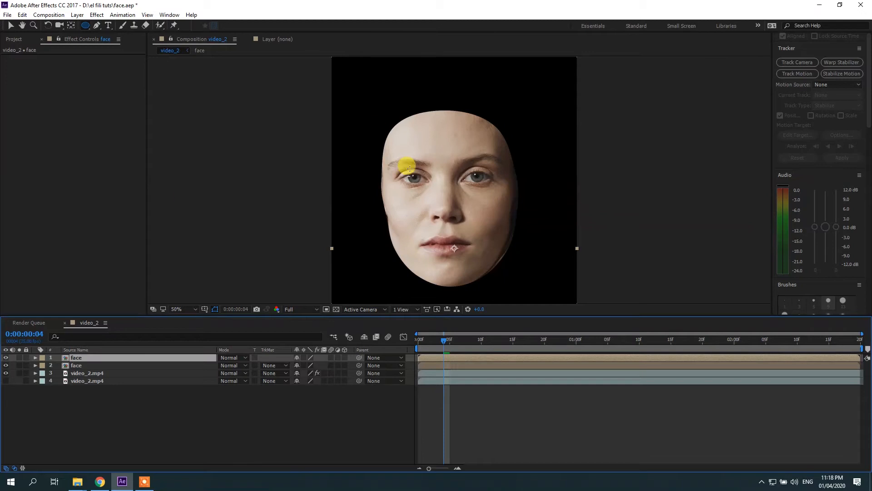
- Draw a closed Pen mask on the top face layer, following the forehead-nose-chin centerline and enclosing the image-right half of the face
left_click(96, 25)
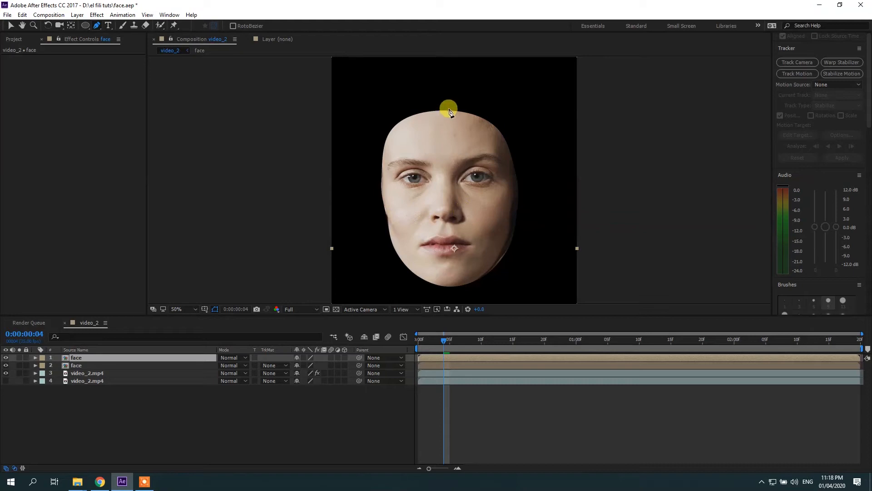
left_click_drag(449, 110, 449, 206)
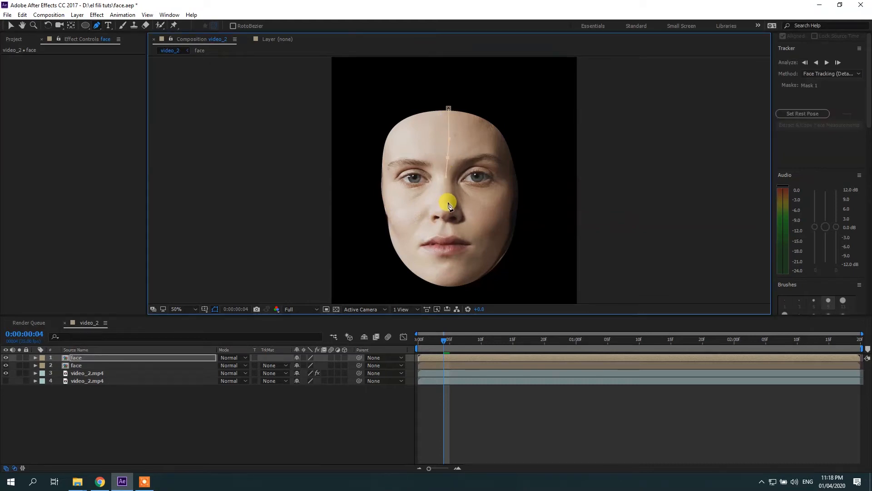
left_click(445, 216)
left_click(443, 246)
left_click(446, 283)
left_click(446, 294)
left_click_drag(528, 277, 539, 245)
left_click_drag(545, 178, 540, 149)
left_click_drag(519, 110, 451, 90)
left_click(448, 110)
- Hide the lower face layer and the masked video_2.mp4 layer, and preview the isolated half face from the first frame
left_click(6, 366)
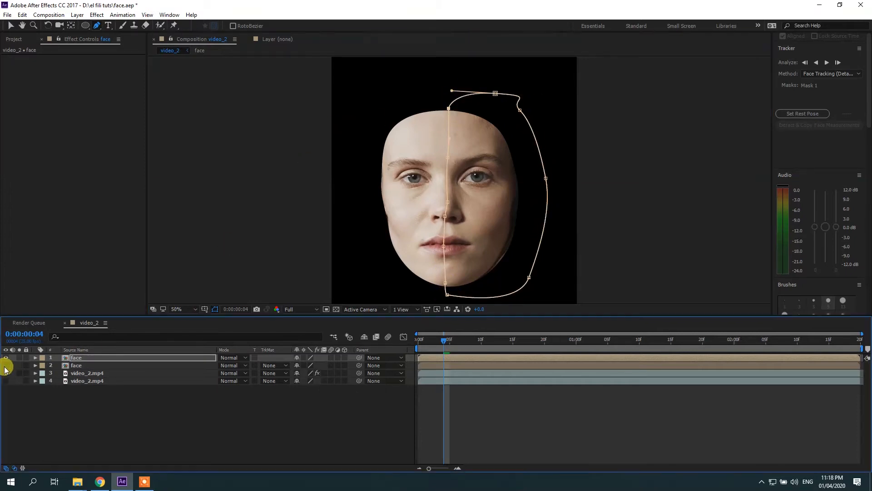
left_click(5, 373)
left_click(189, 432)
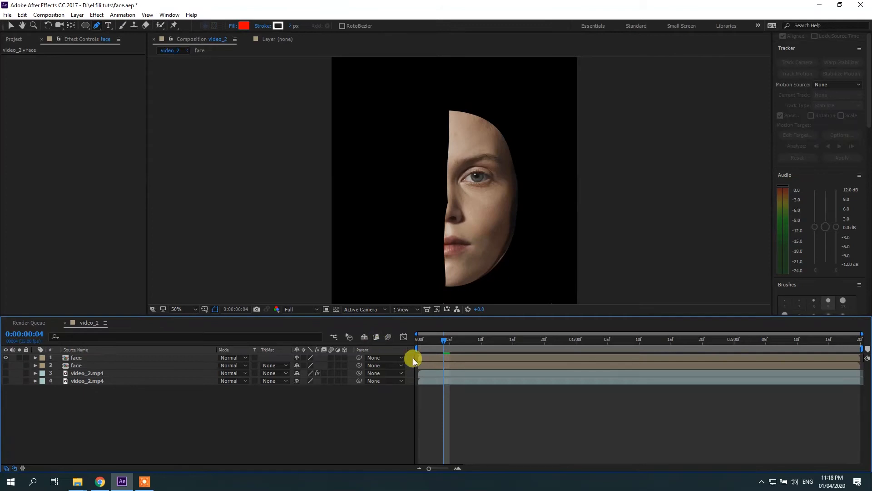
left_click_drag(449, 344, 416, 345)
key("space")
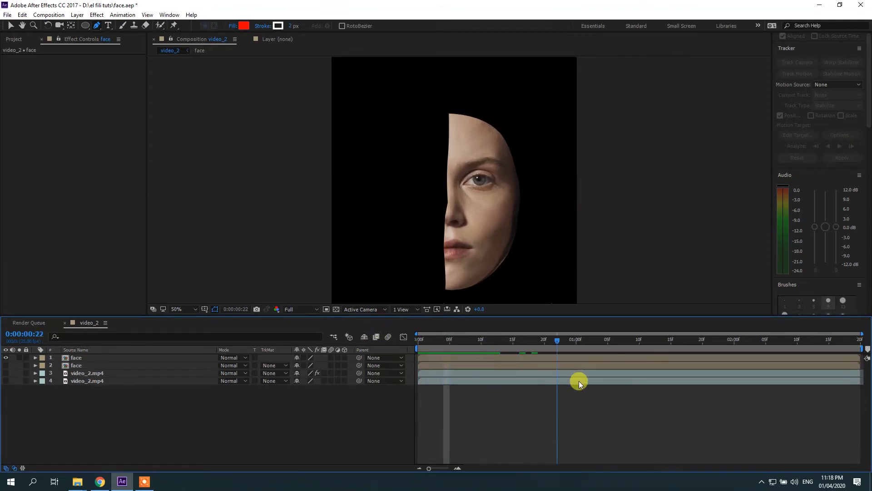
left_click_drag(478, 388, 418, 420)
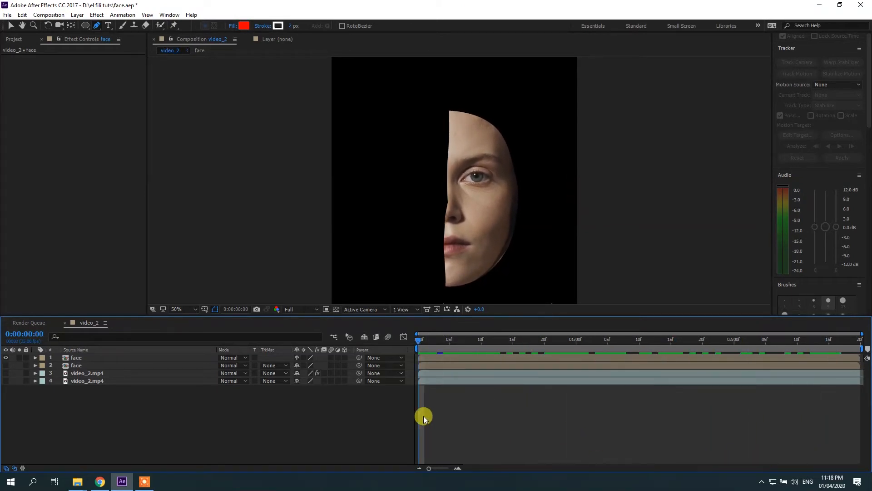
- Track Mask 1 of the top face layer forward through the clip using the Face Tracking (Outline Only) method
left_click(76, 361)
left_click(34, 358)
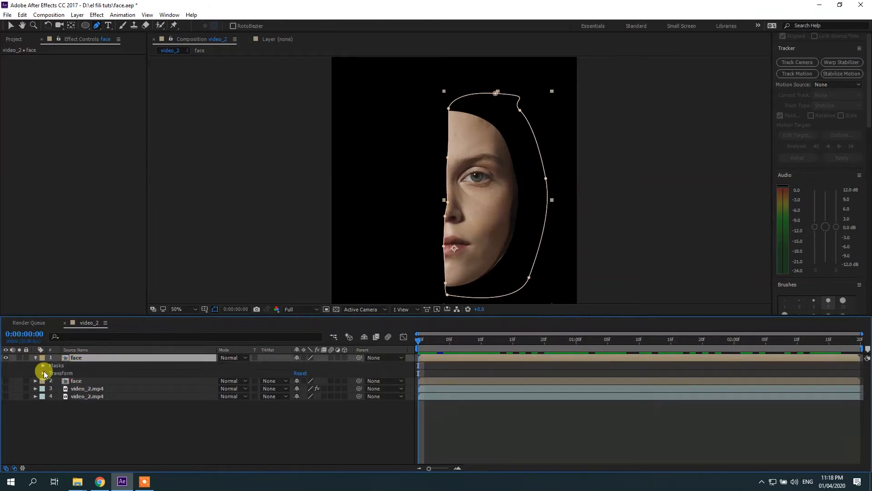
left_click(43, 365)
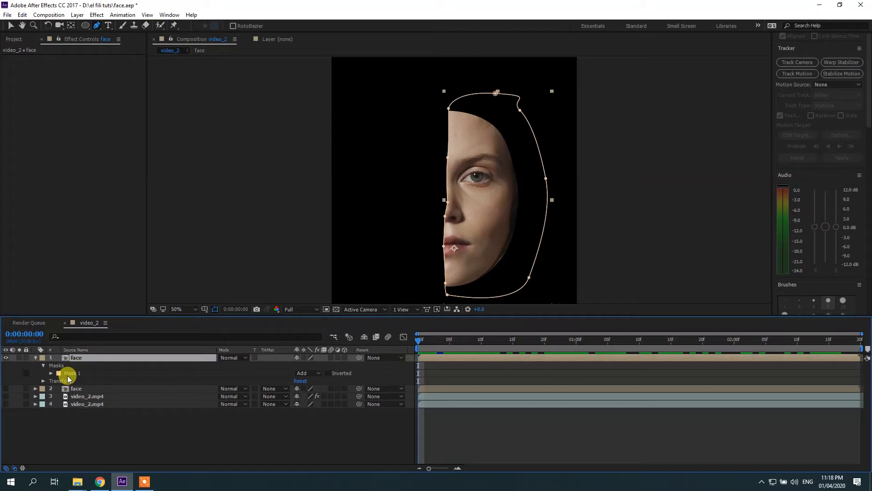
right_click(71, 373)
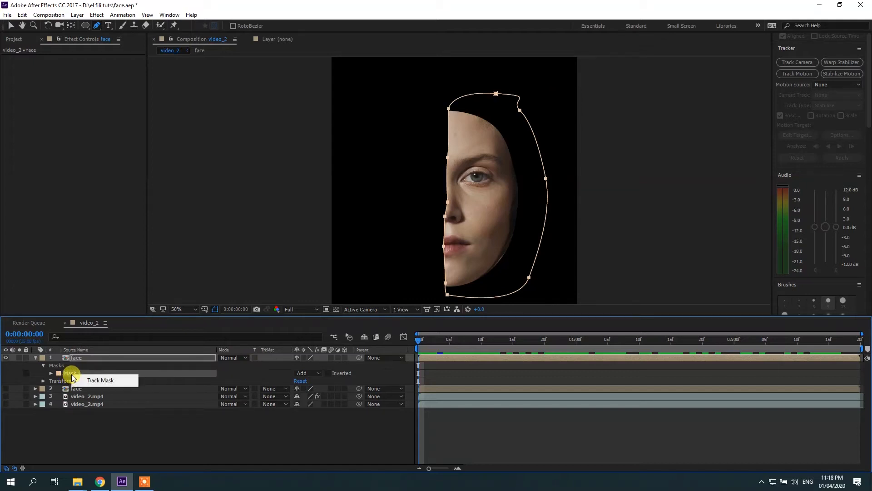
left_click(97, 380)
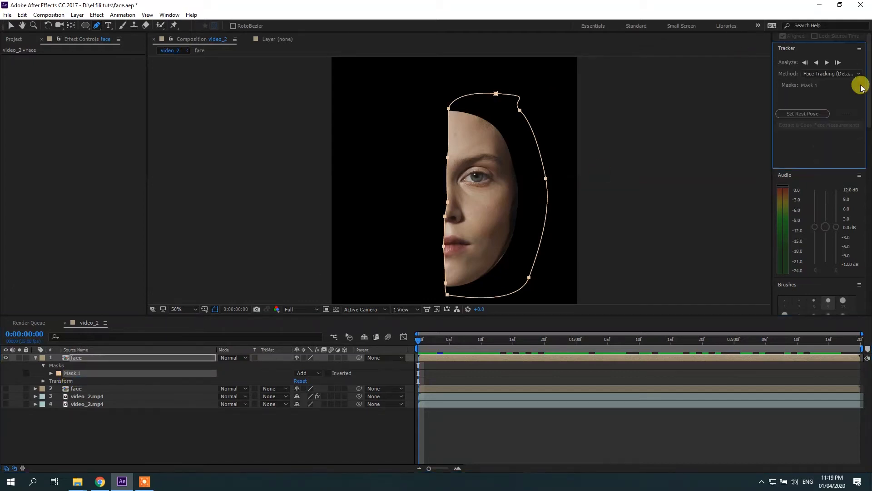
left_click(823, 73)
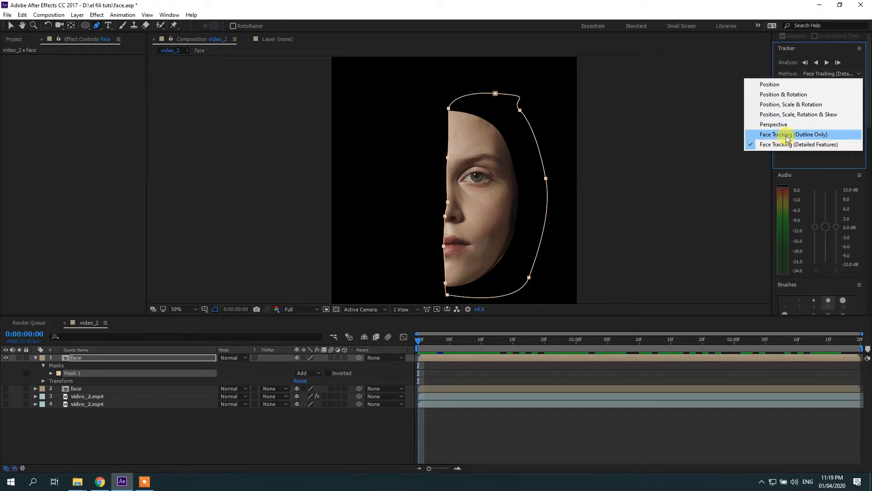
left_click(787, 135)
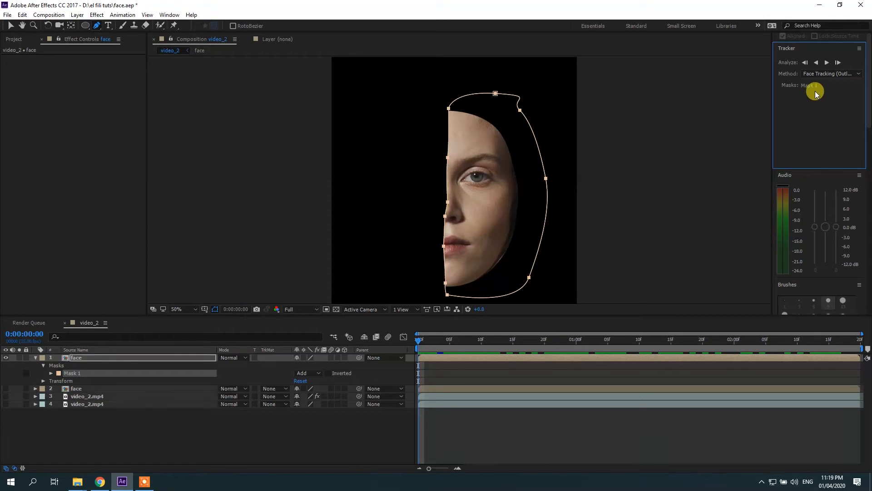
left_click(826, 63)
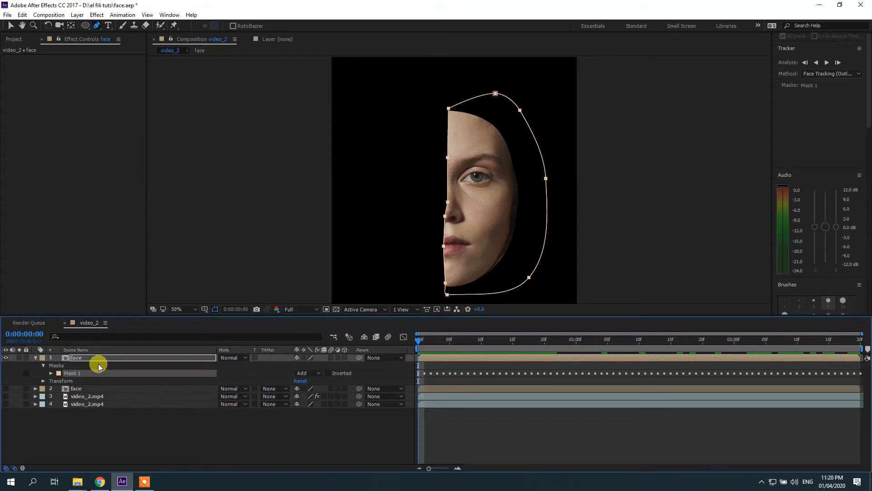
- Rename the tracked top face layer as "face kaliwa"
right_click(72, 357)
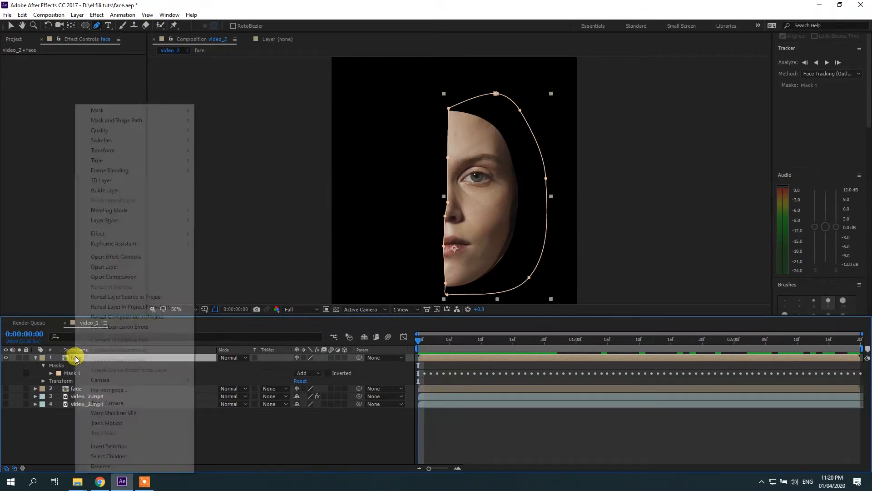
left_click(100, 466)
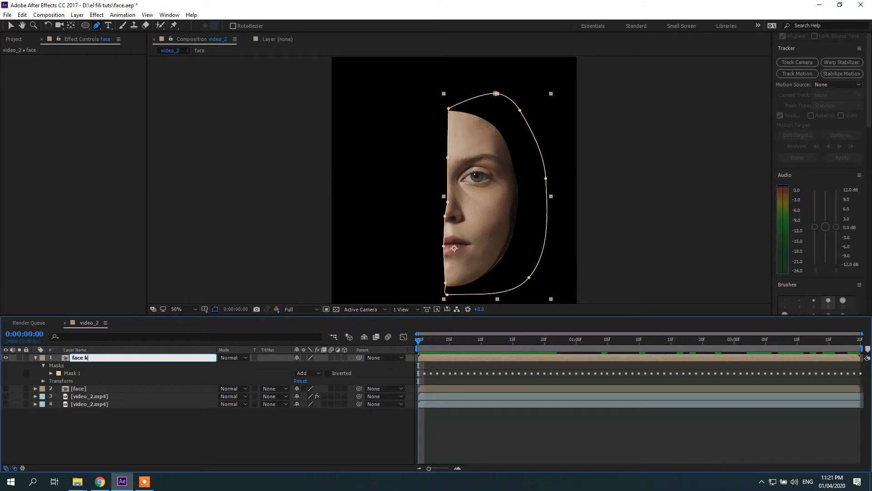
type("face kaliwa")
key("Return")
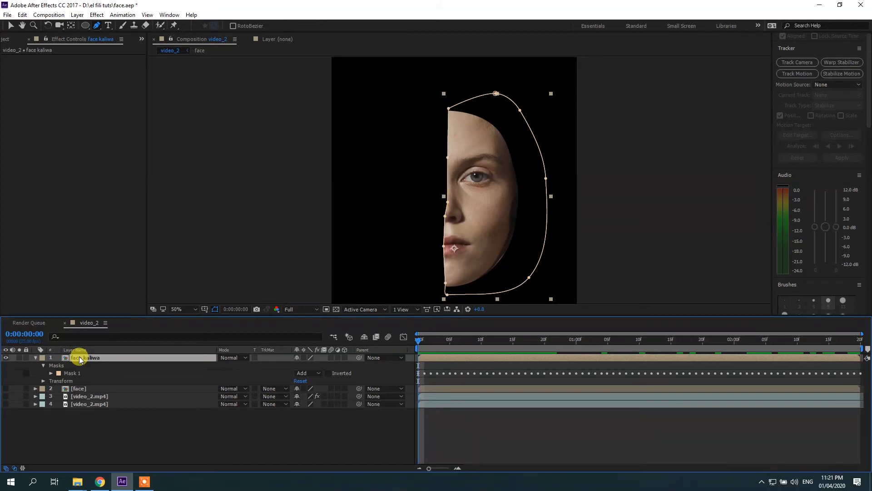
- Duplicate the face kaliwa layer and rename the copy as "face kanan"
key("ctrl+d")
right_click(79, 360)
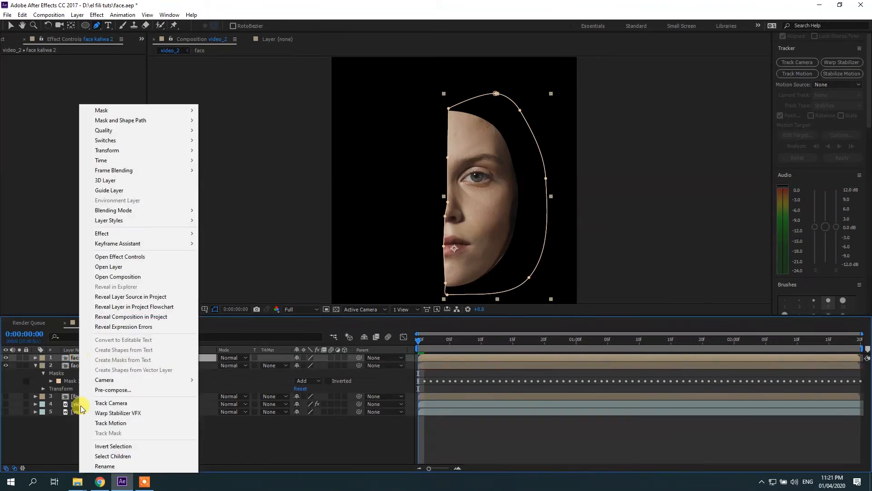
left_click(103, 466)
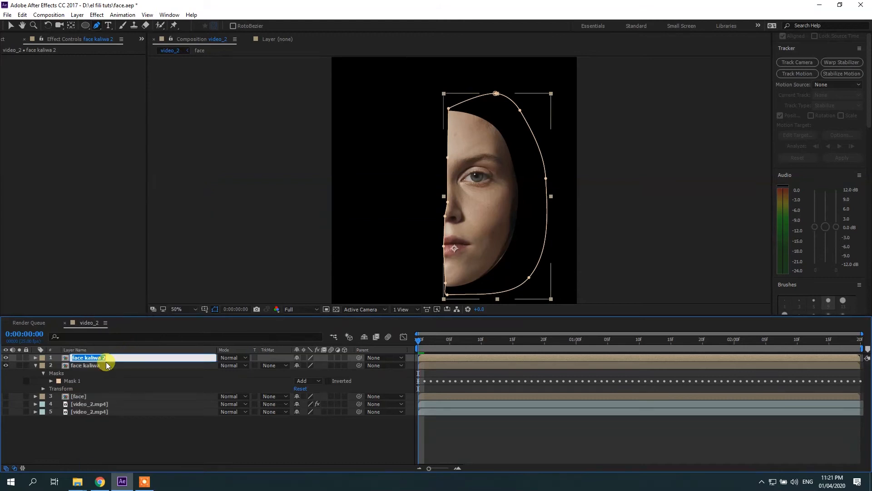
left_click_drag(86, 356, 129, 353)
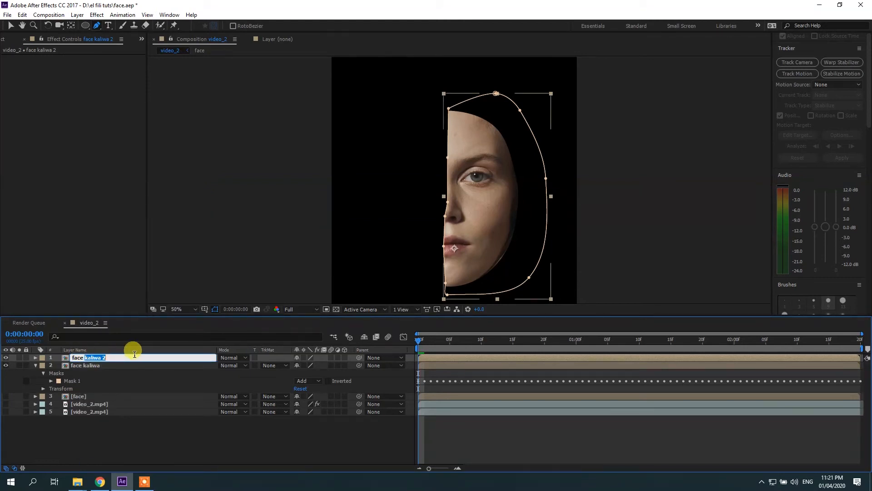
type("kanan")
left_click(121, 424)
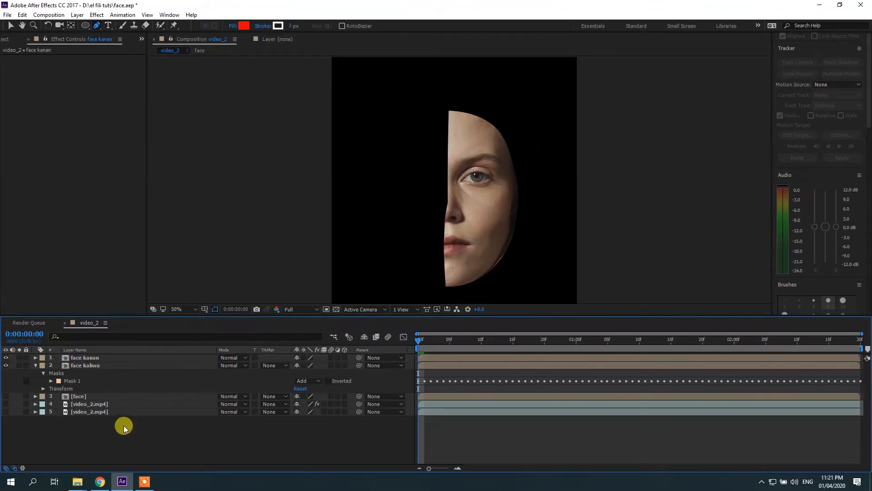
- Invert Mask 1 on the face kanan layer and preview the two combined face halves
left_click(90, 358)
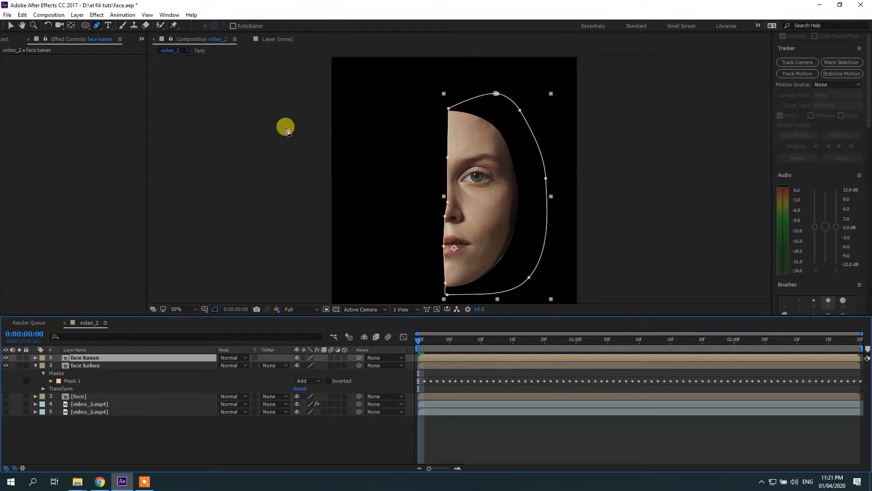
left_click(35, 358)
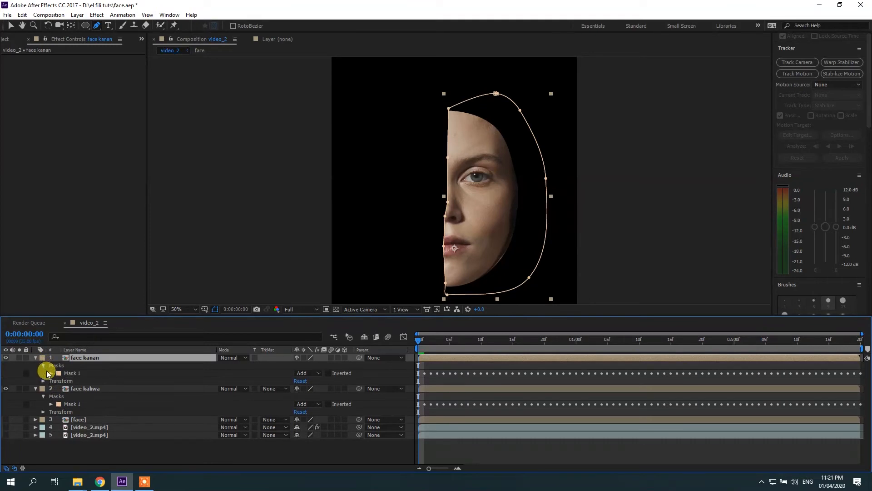
left_click(51, 373)
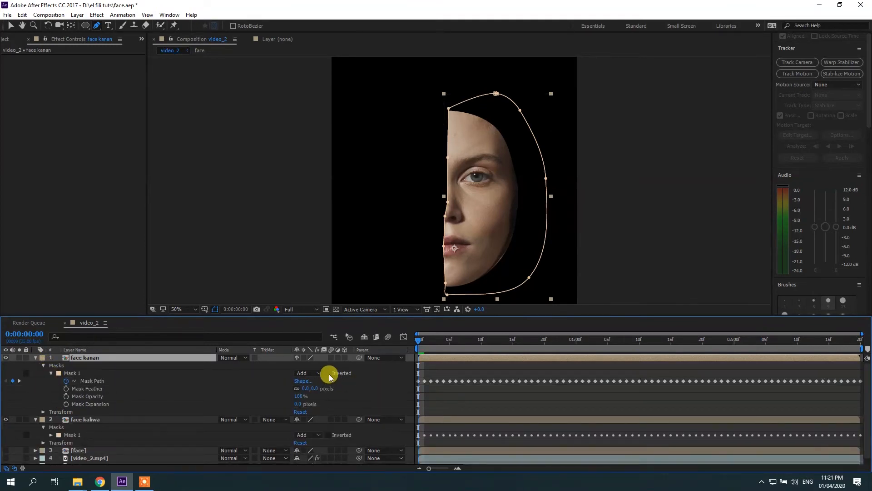
left_click(328, 374)
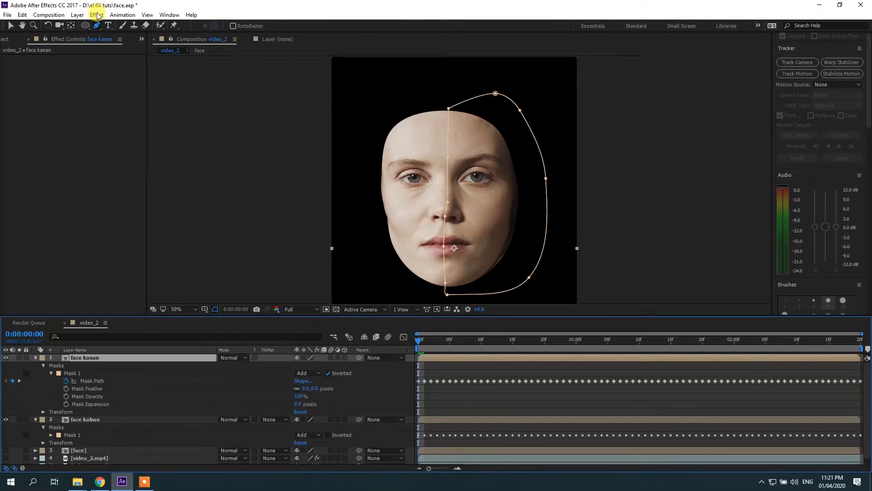
left_click(11, 26)
left_click(512, 375)
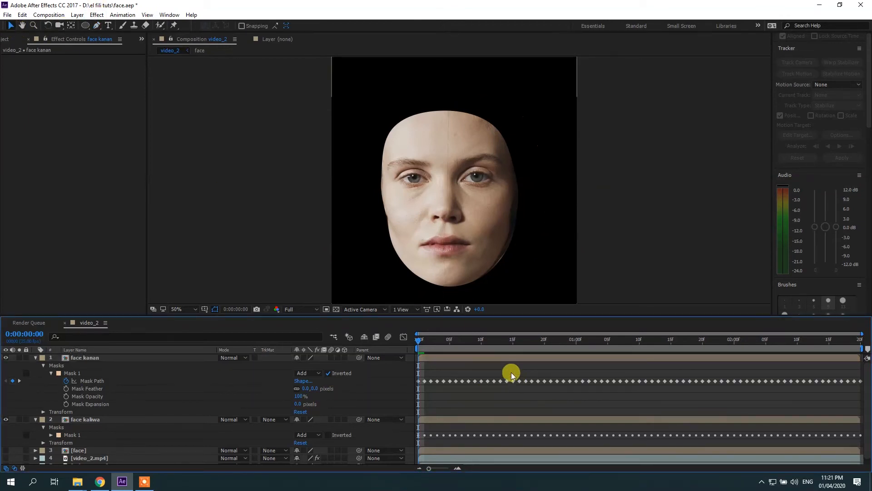
key("space")
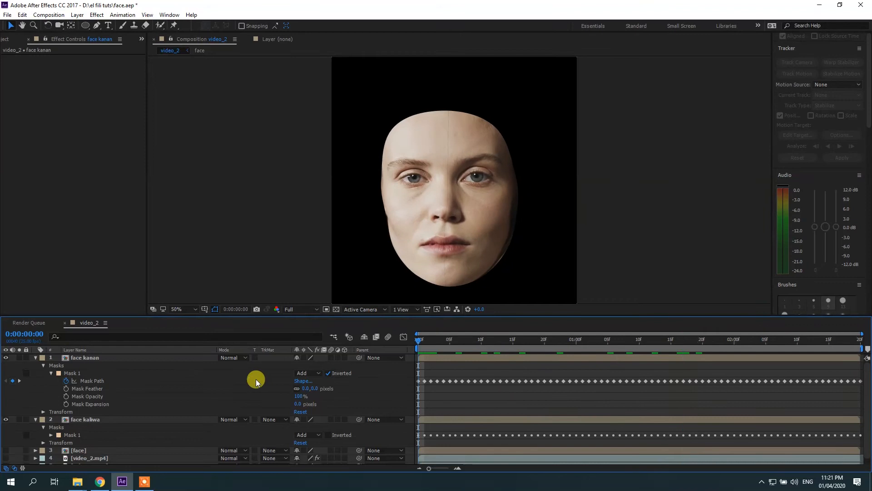
- Move the face kanan half toward image left and the face kaliwa half toward image right, opening a vertical gap between them
left_click(80, 359)
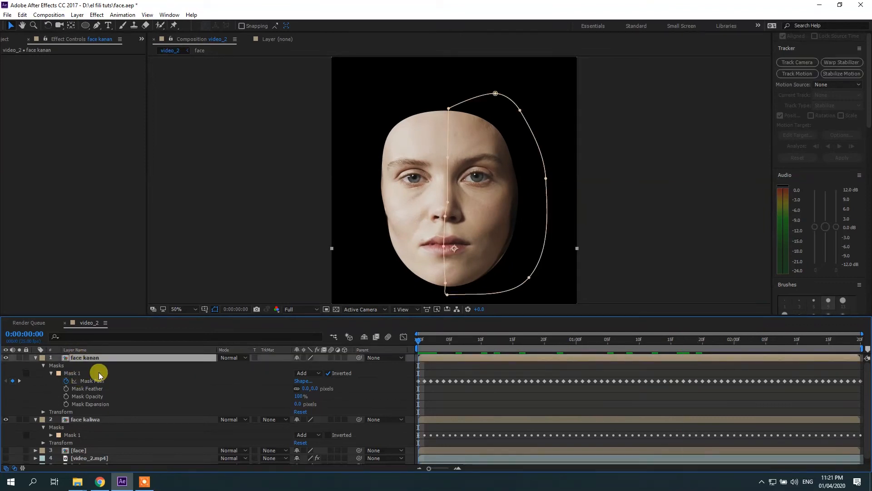
left_click_drag(426, 239, 407, 241)
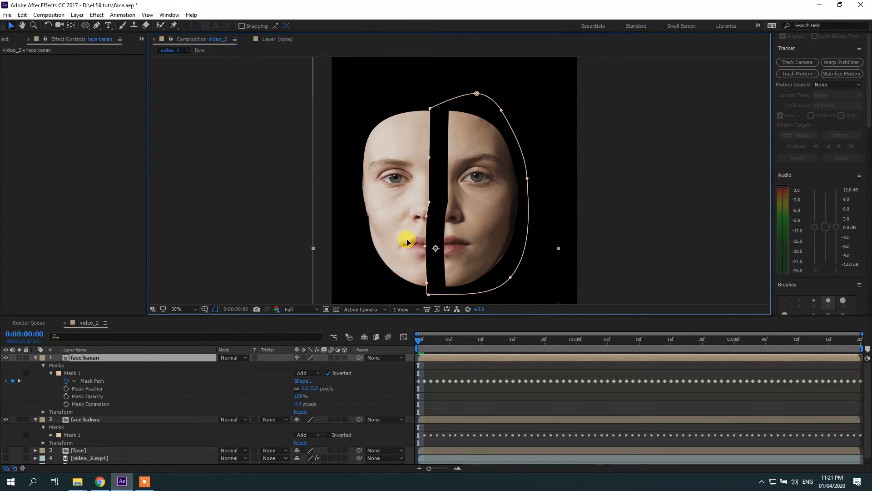
left_click(448, 419)
left_click_drag(481, 218, 499, 214)
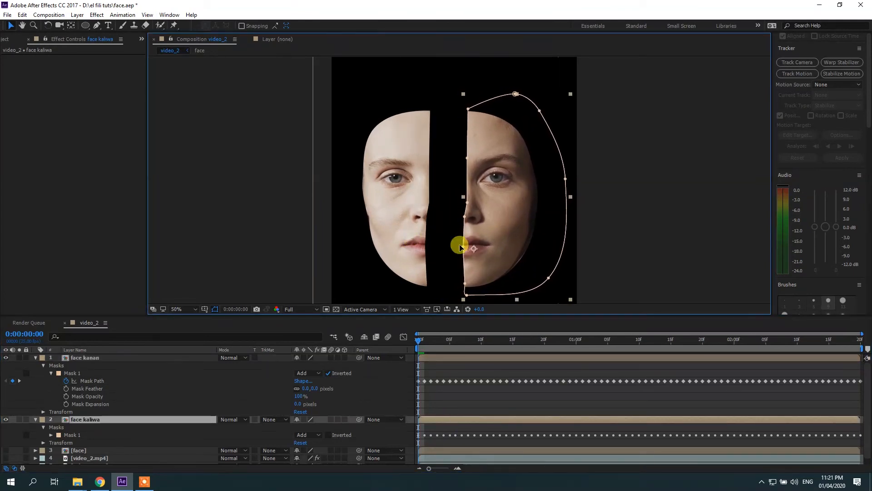
- Collapse the two half-face layers' properties, show the bottom video_2.mp4 layer, and scrub the opening frames back to the start
left_click(36, 357)
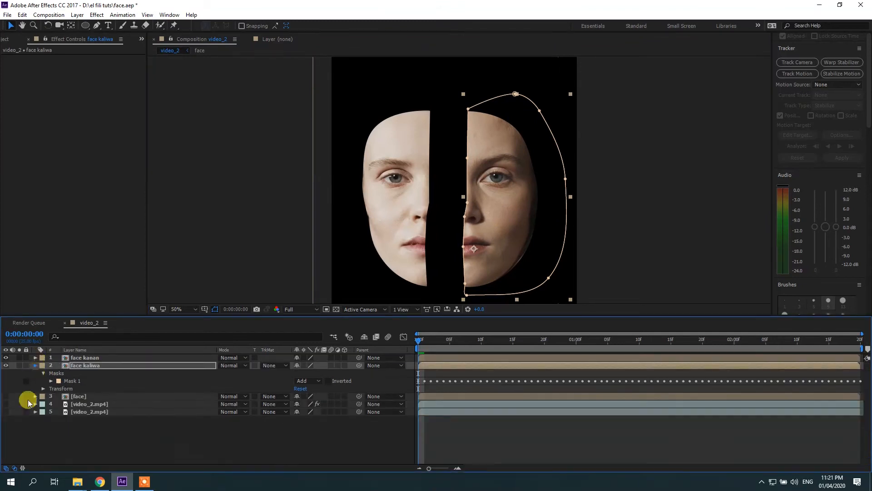
left_click(6, 389)
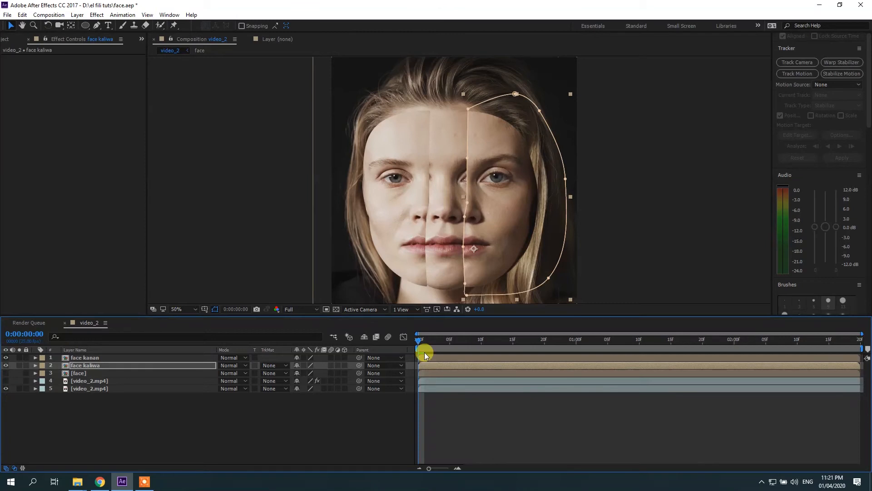
left_click(444, 415)
left_click_drag(428, 344, 396, 385)
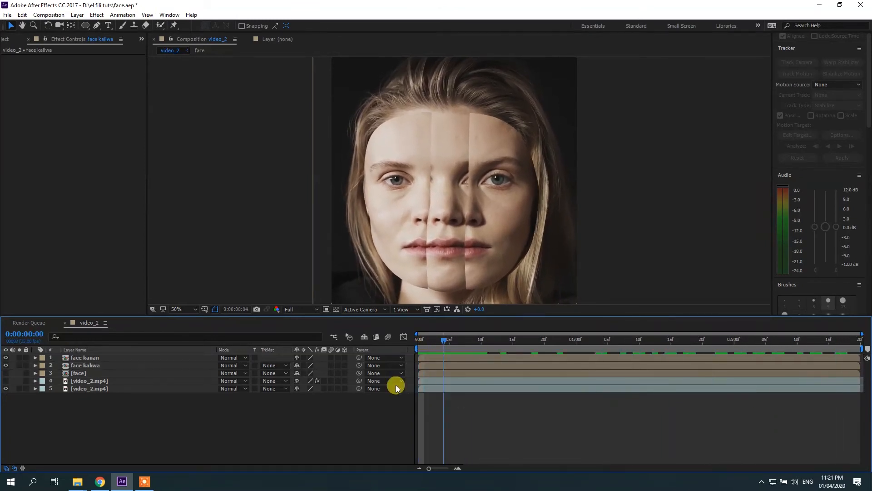
- Rotate the face kanan half counterclockwise and the face kaliwa half clockwise so both tilt outward at the forehead
left_click(451, 358)
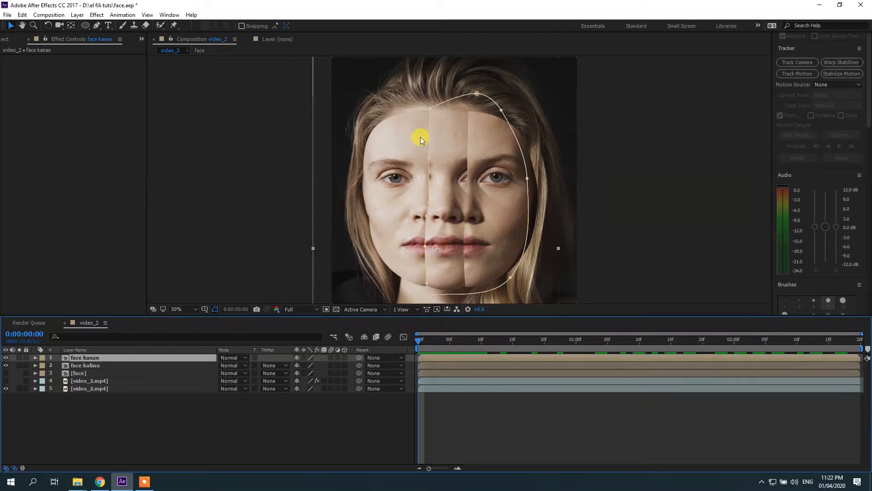
left_click(47, 25)
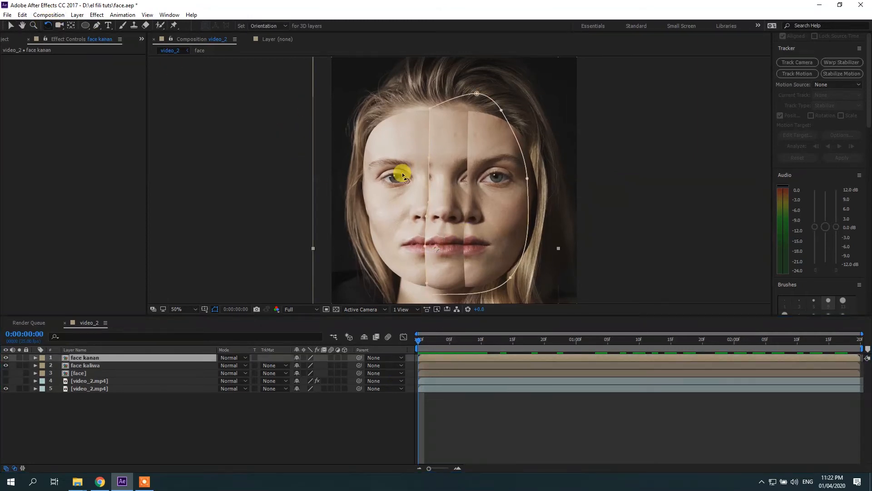
left_click_drag(404, 146, 372, 144)
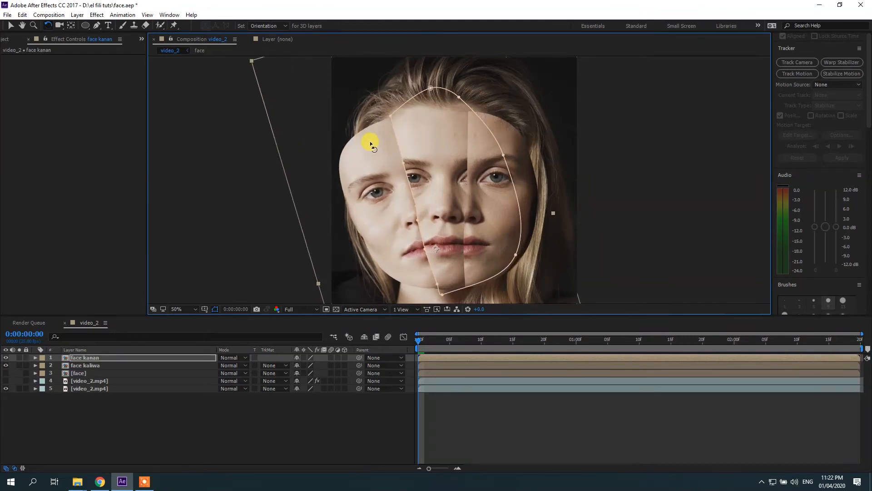
left_click(443, 362)
left_click_drag(493, 143, 522, 160)
- Nudge the tilted face kanan half slightly inward and the face kaliwa half inward and down over the underlying face
left_click(9, 25)
left_click(386, 218)
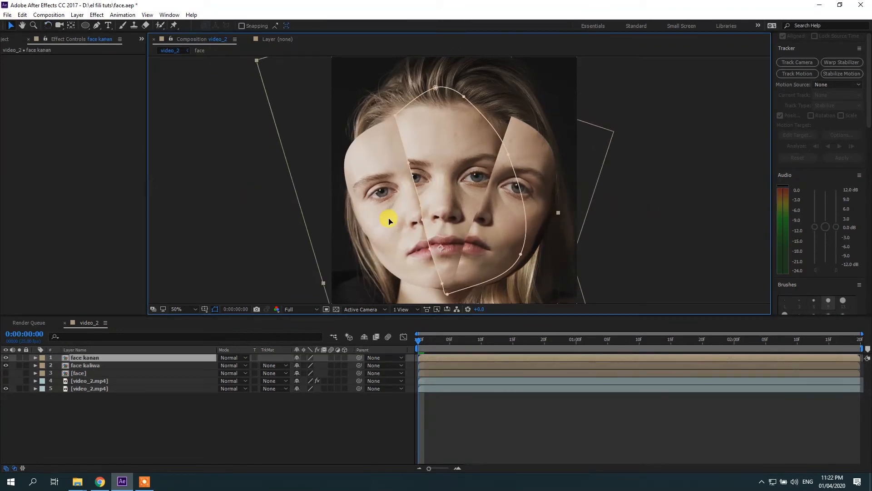
left_click_drag(389, 222, 387, 222)
left_click(446, 364)
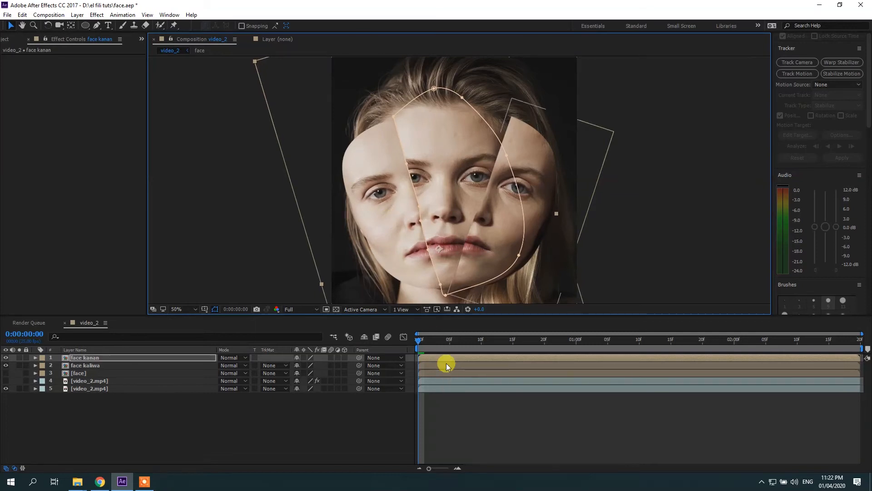
left_click_drag(506, 235, 498, 239)
- Scrub and play the composition to check how the tilted face halves follow the head, and return to the first frame
left_click(521, 435)
left_click_drag(419, 341, 504, 442)
left_click(504, 441)
left_click_drag(420, 342, 532, 377)
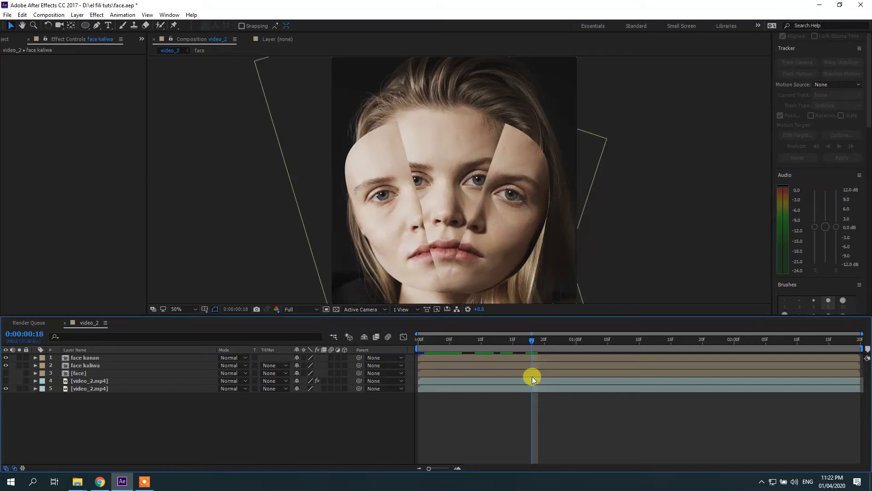
left_click_drag(494, 349, 607, 350)
key("space")
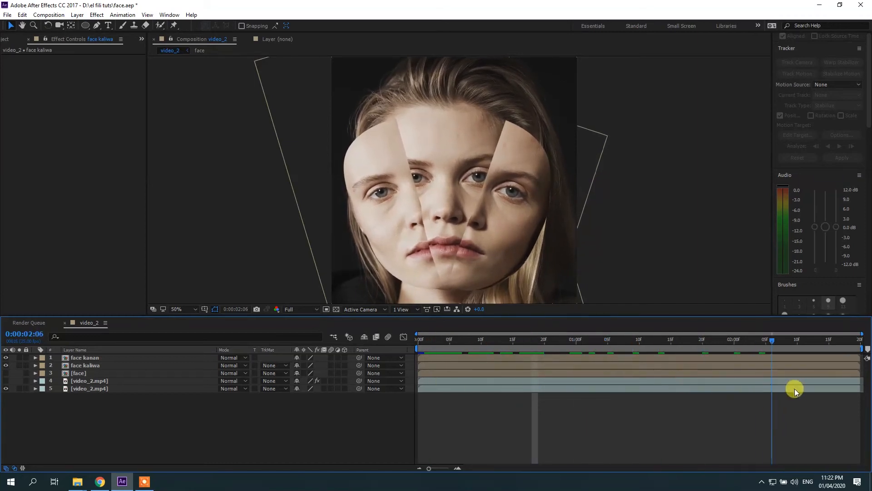
left_click_drag(443, 402, 428, 404)
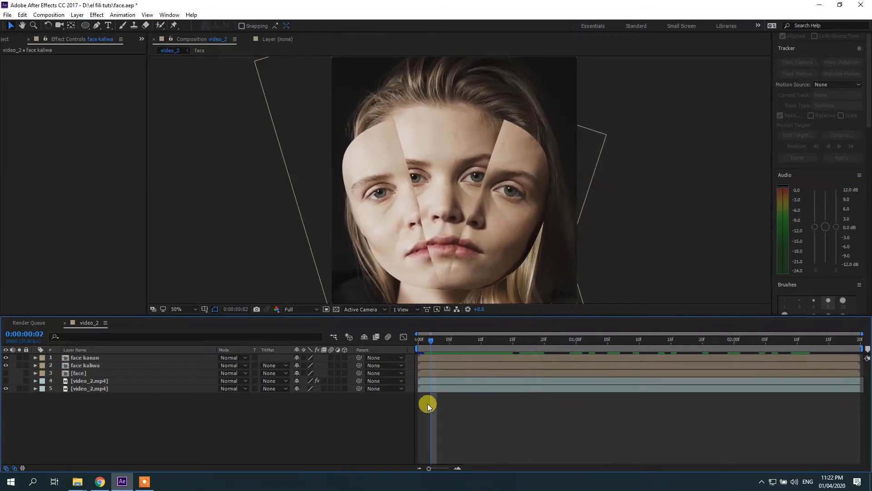
left_click_drag(433, 350, 399, 357)
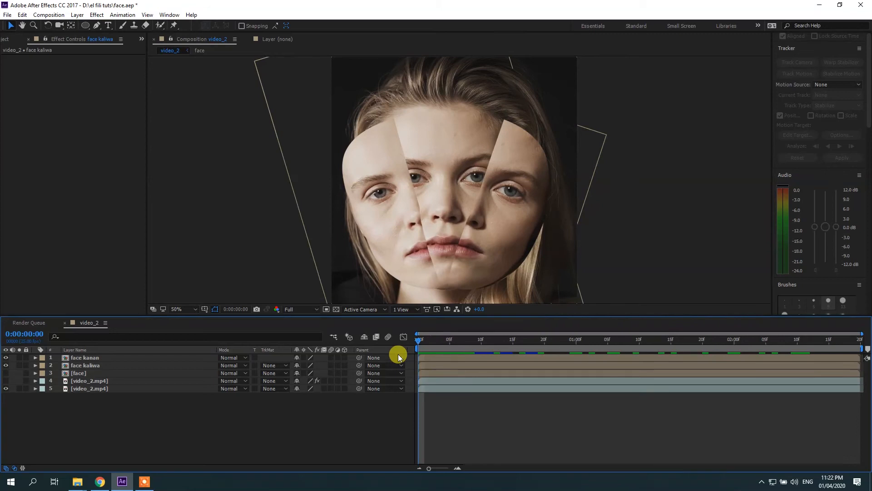
- Find the Drop Shadow effect and apply it to the face kaliwa layer
left_click_drag(868, 75, 862, 103)
left_click(800, 111)
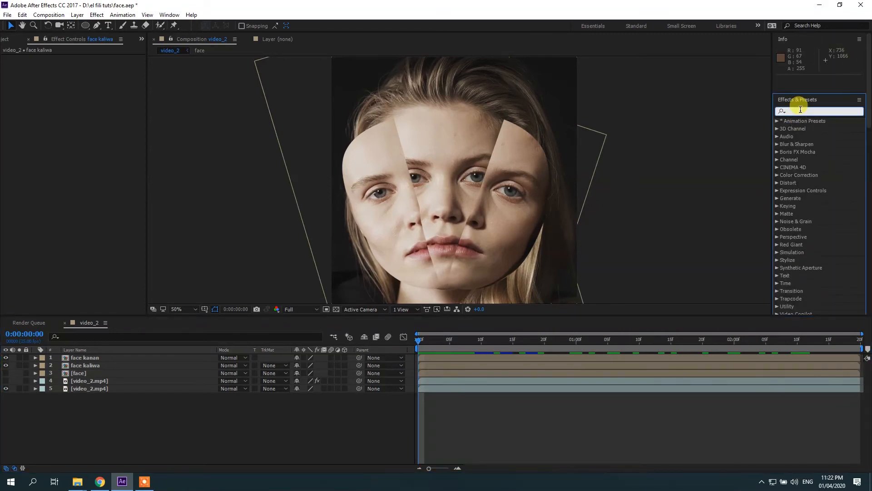
type("drop")
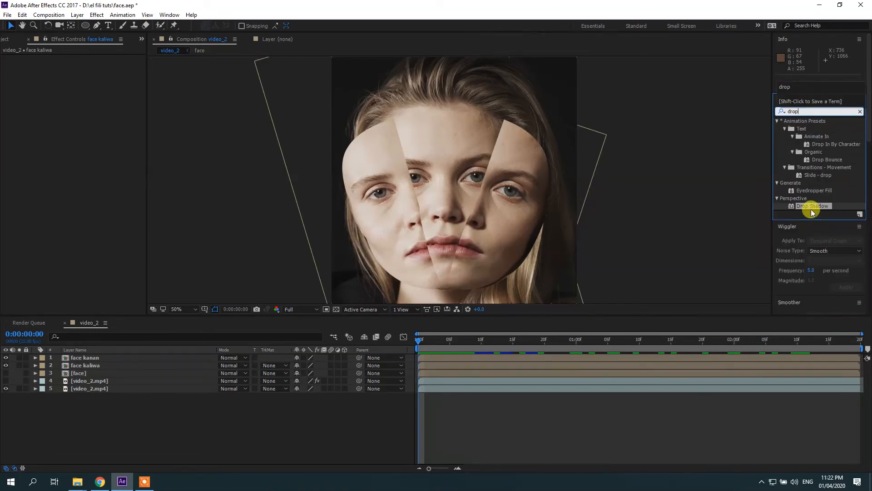
left_click_drag(811, 207, 440, 364)
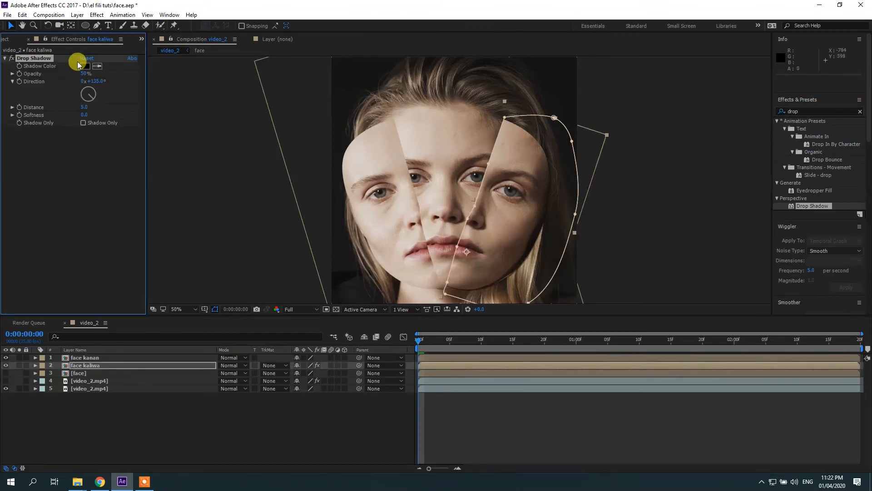
- Set the face kaliwa Drop Shadow to direction -93°, distance 11, softness 38 and opacity 31%
mouse_move(92, 97)
left_mouse_down()
mouse_move(72, 94)
mouse_move(107, 113)
mouse_move(88, 113)
left_mouse_up()
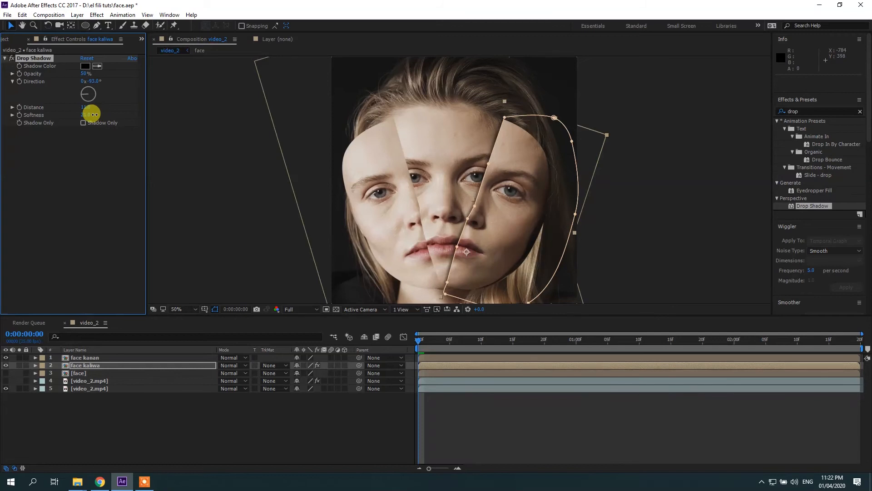
left_click(463, 392)
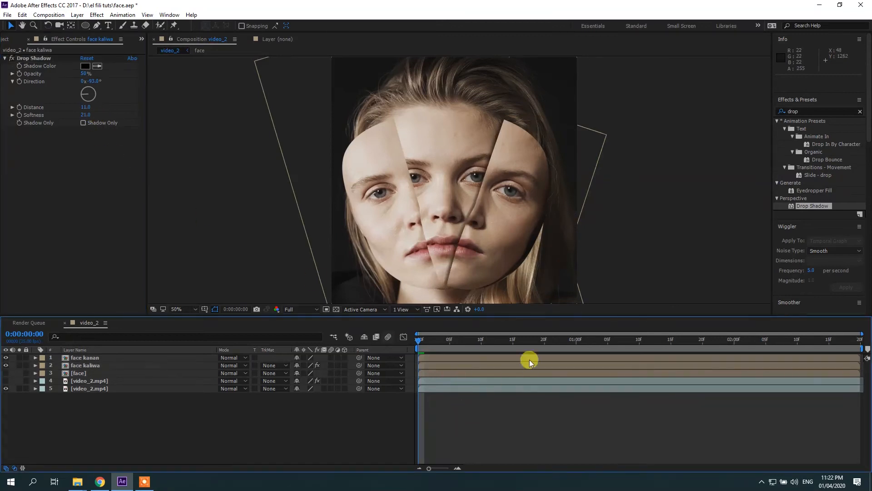
left_click(85, 124)
left_click_drag(77, 117, 88, 117)
left_click(507, 416)
mouse_move(82, 74)
left_mouse_down()
mouse_move(62, 79)
mouse_move(563, 463)
mouse_move(62, 72)
mouse_move(86, 72)
left_mouse_up()
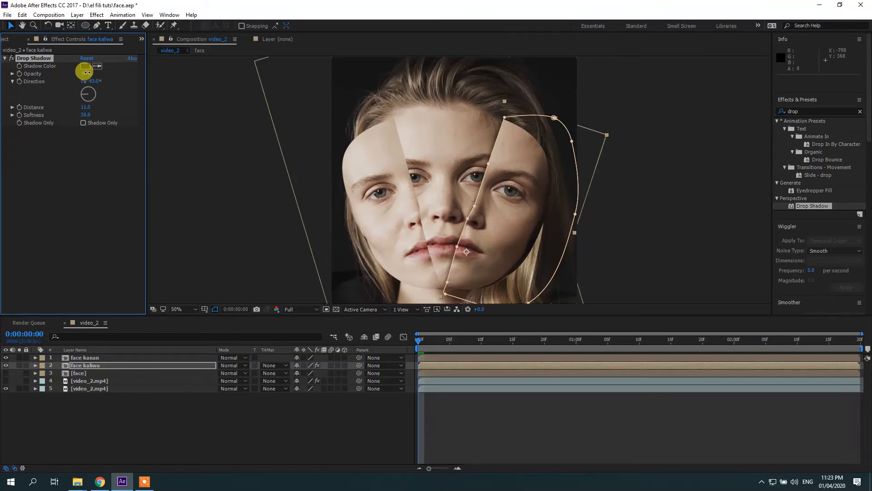
left_click(585, 440)
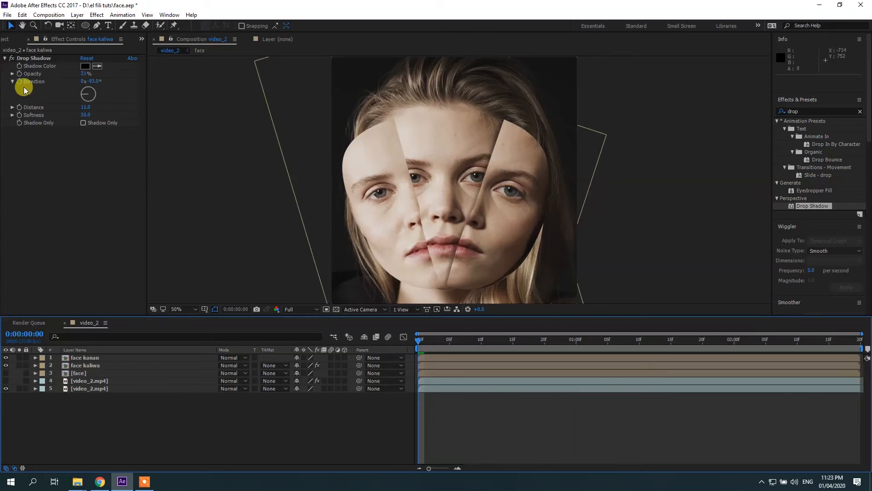
- Copy the Drop Shadow from face kaliwa to the face kanan layer and set its direction there to 99°
left_click(28, 58)
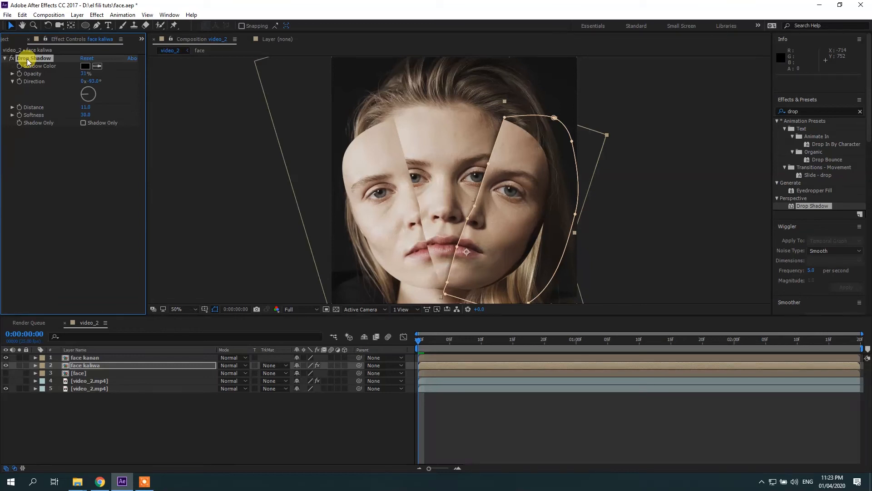
left_click(84, 358)
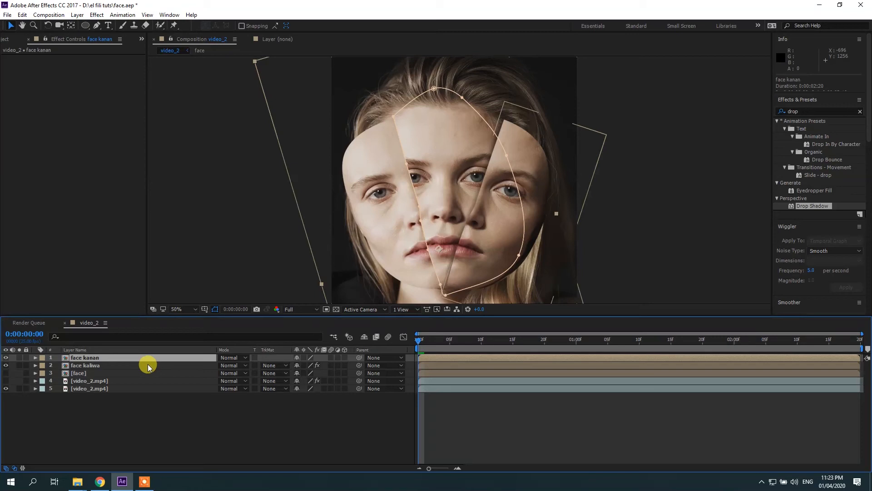
key("ctrl+v")
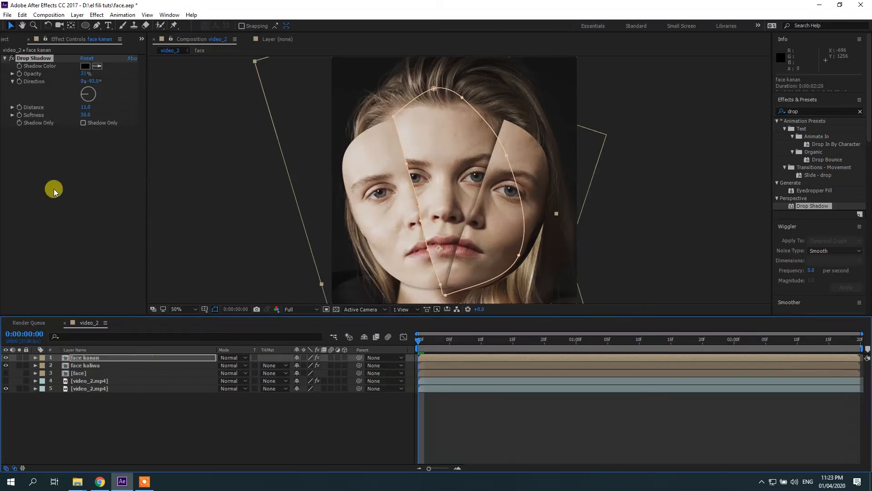
left_click_drag(89, 98, 108, 97)
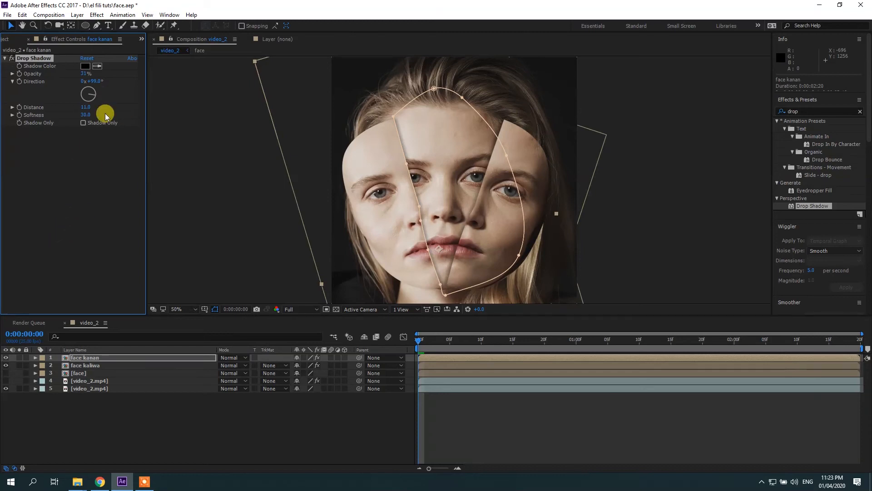
left_click(518, 441)
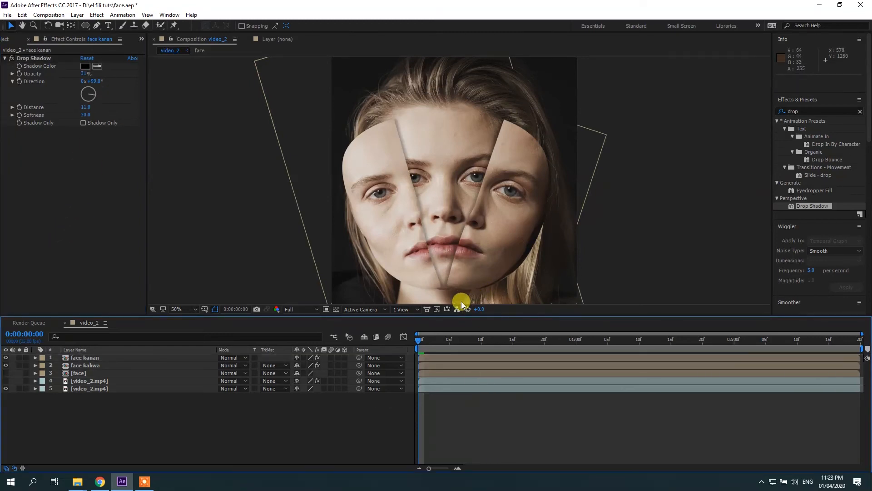
- Nudge the face kanan half slightly inward and the face kaliwa half slightly inward and down
left_click(459, 275)
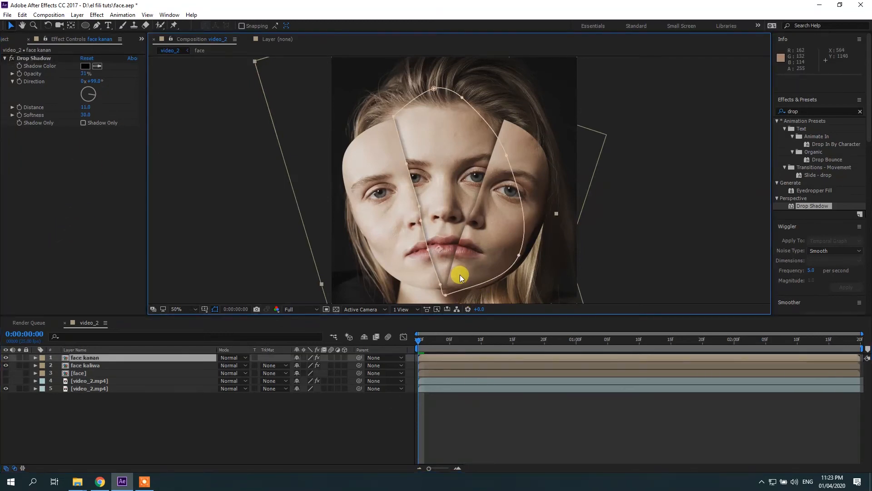
left_click(460, 367)
left_click_drag(485, 258, 482, 260)
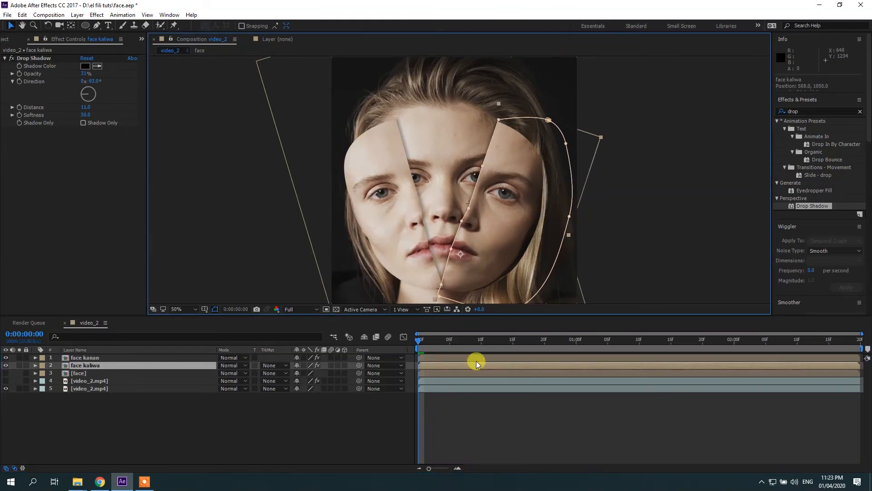
left_click(487, 437)
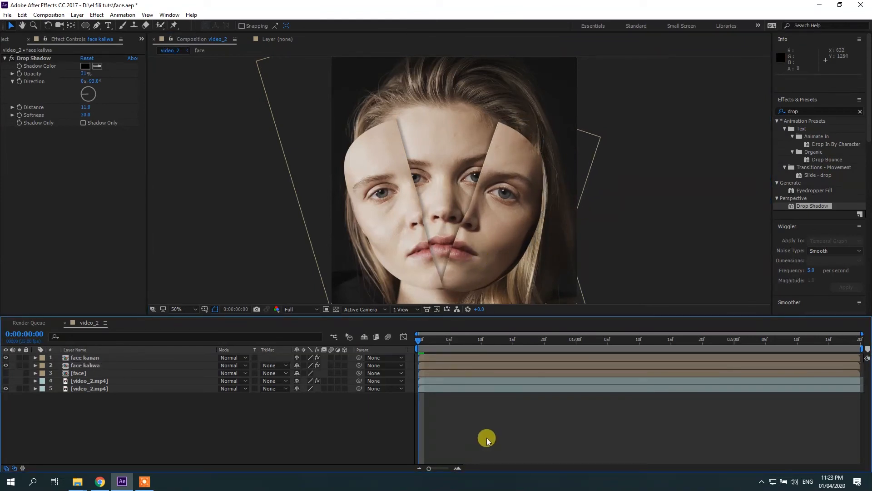
- Scrub and play the composition from the first frame to check the shadowed face halves in motion
left_click_drag(421, 341, 531, 343)
scroll(500, 267, "down", 2)
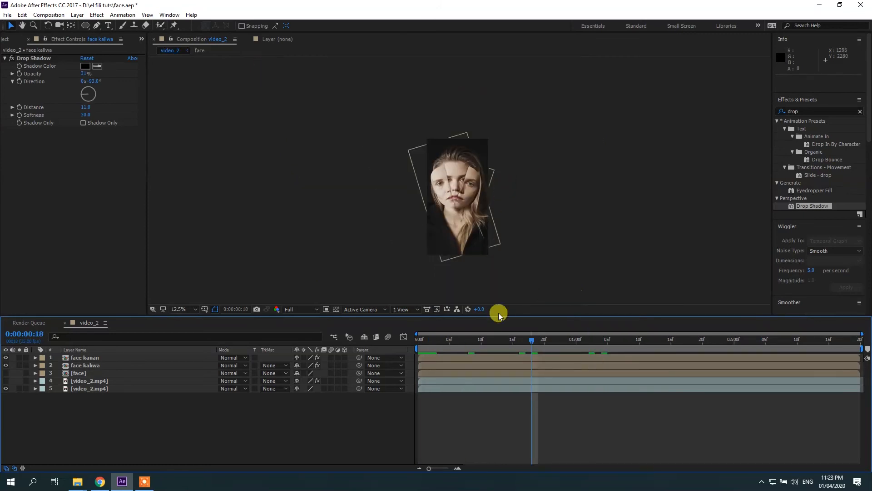
left_click(419, 342)
scroll(479, 233, "up", 2)
key("space")
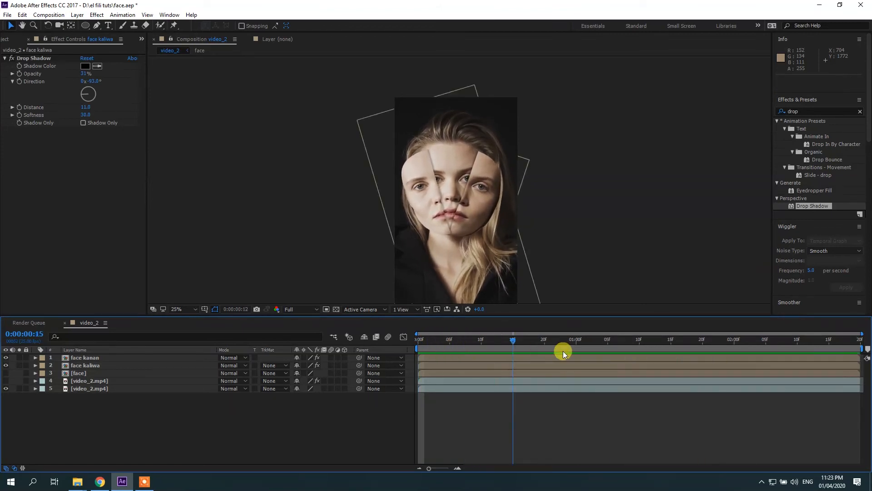
key("space")
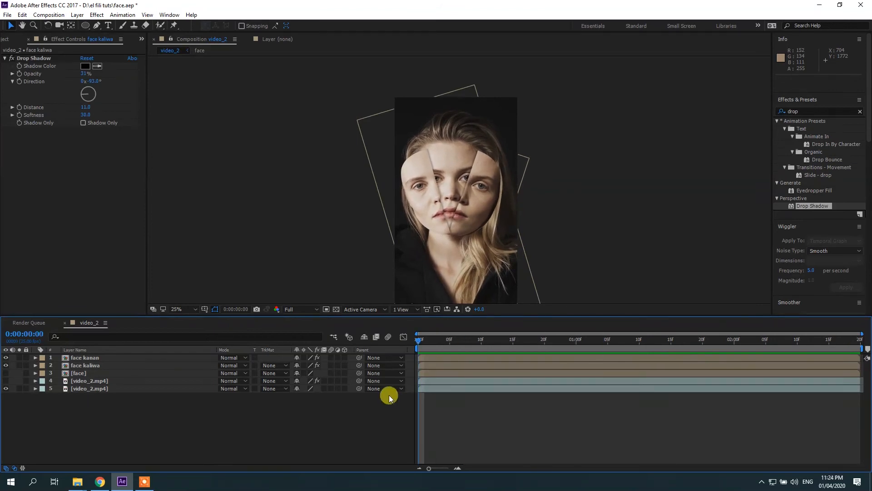
- Duplicate the face kaliwa layer and pre-compose both copies as Pre-comp 1, moving all attributes into the new composition
left_click(85, 365)
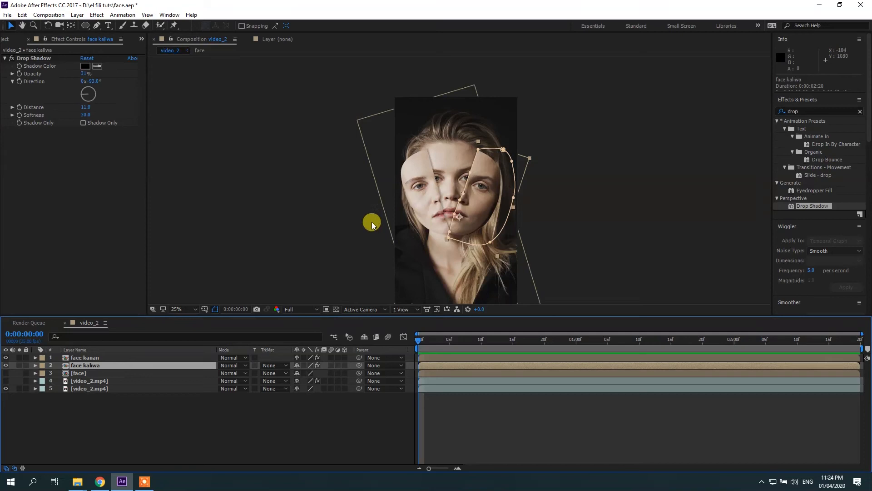
scroll(479, 172, "up", 2)
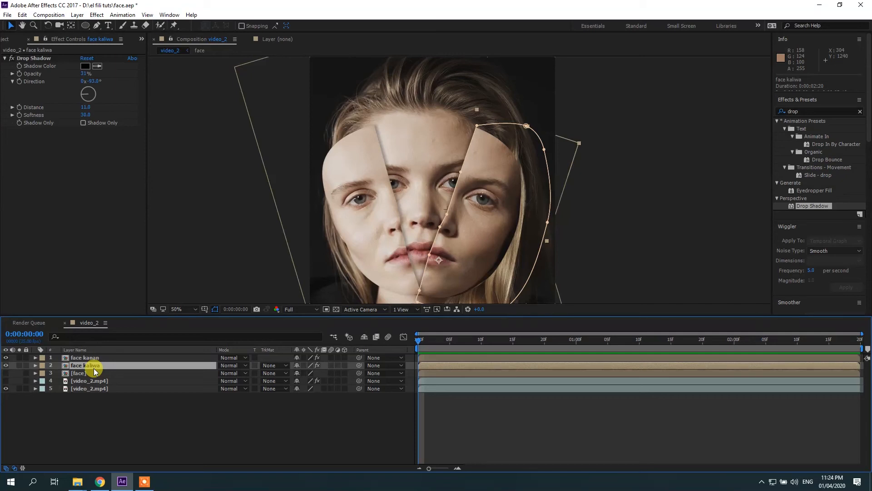
key("ctrl+d")
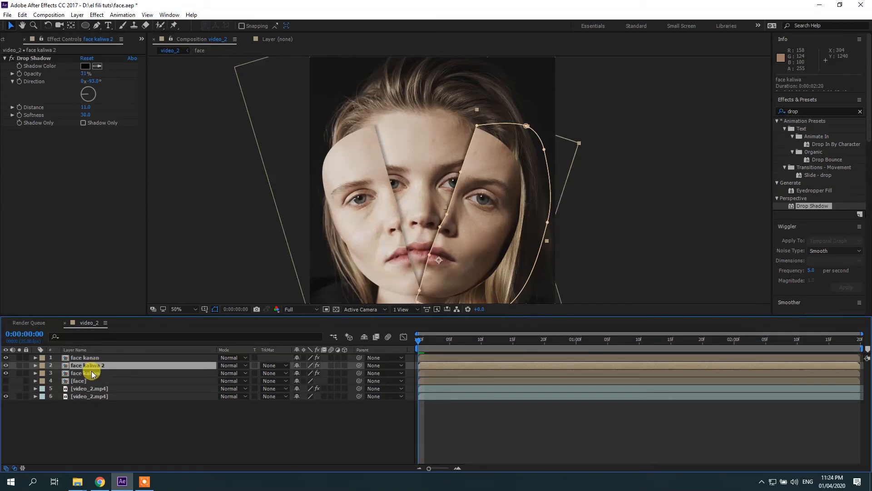
left_click(92, 373, "ctrl")
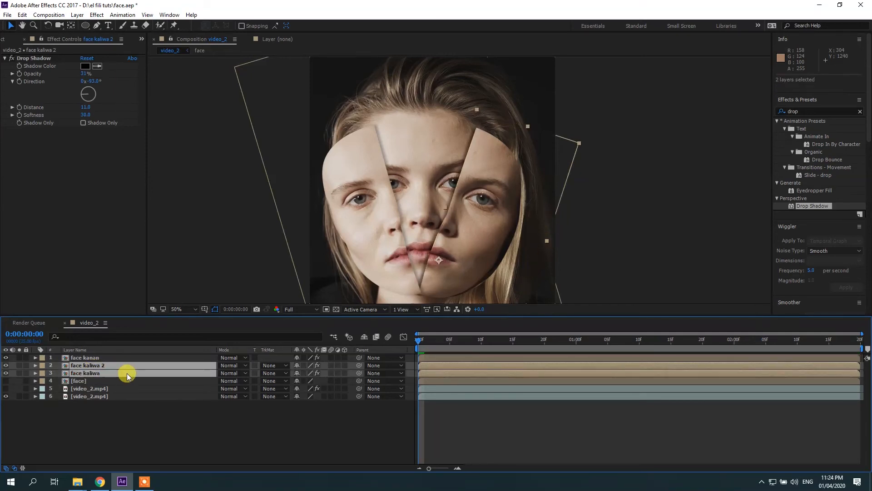
right_click(94, 372)
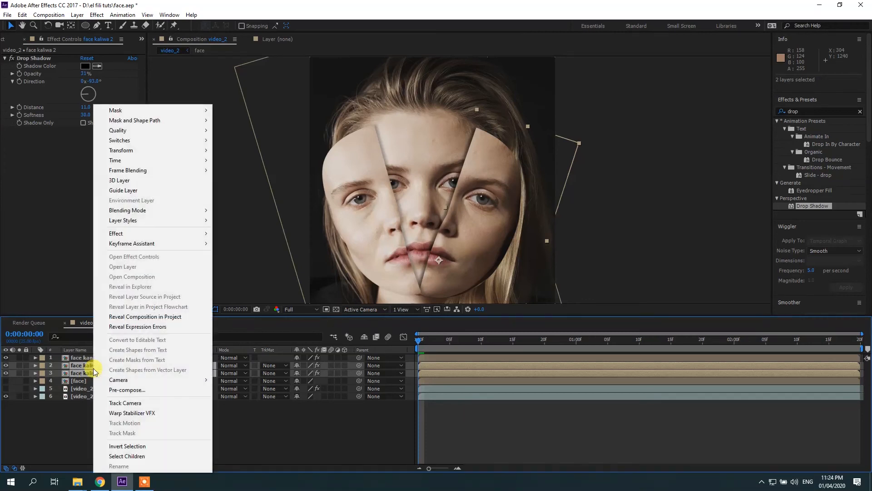
left_click(139, 390)
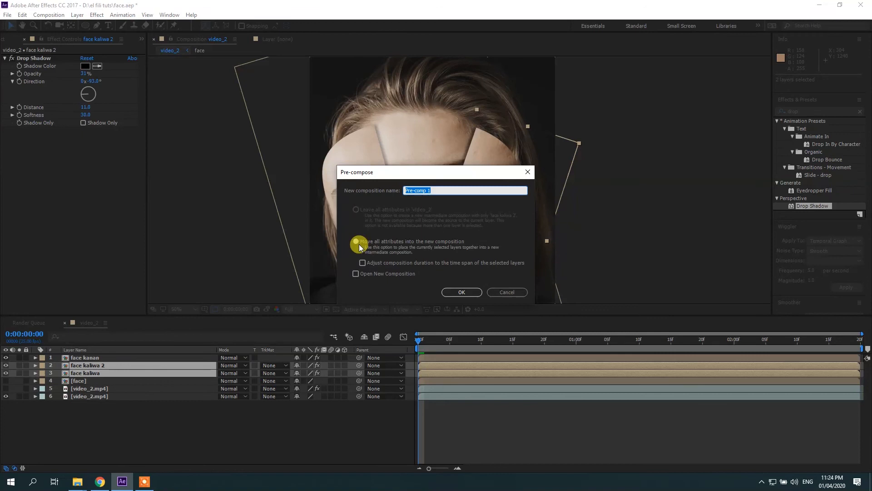
left_click(462, 292)
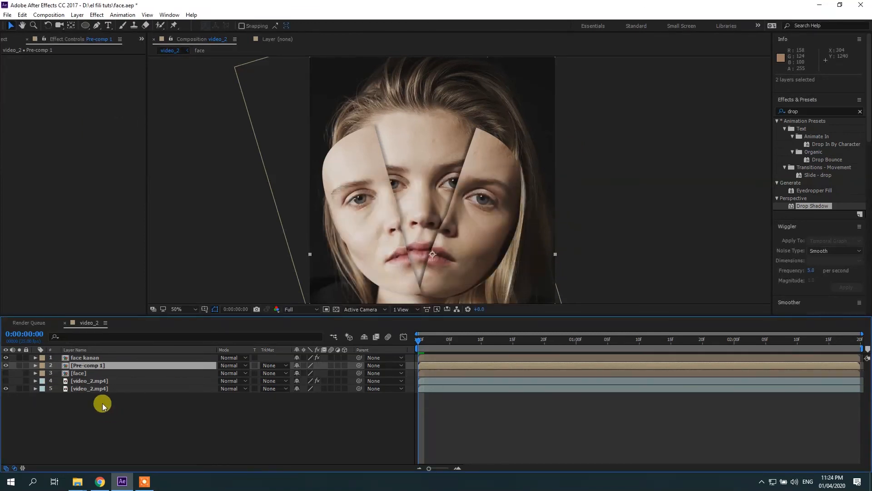
- Open Pre-comp 1 and shift the lower face kaliwa layer slightly outward past the nose-side edge of its duplicate
double_click(94, 368)
left_click(100, 367)
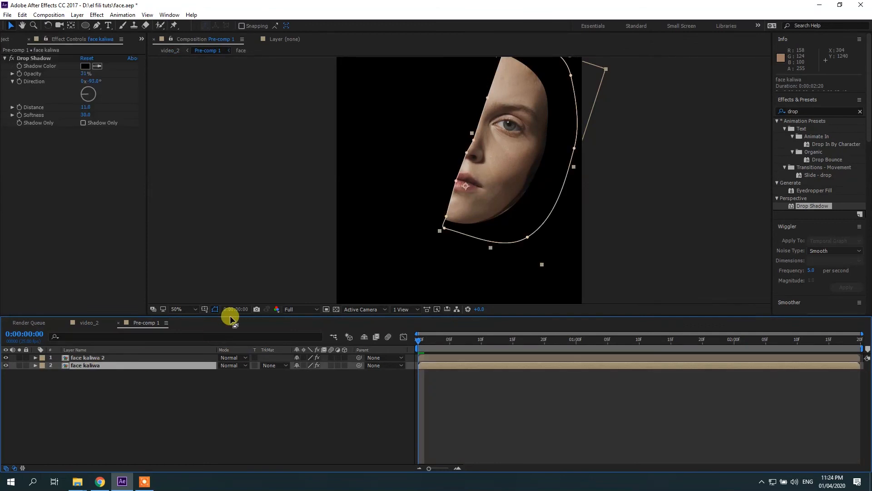
left_click_drag(505, 178, 504, 175)
scroll(432, 156, "up", 2)
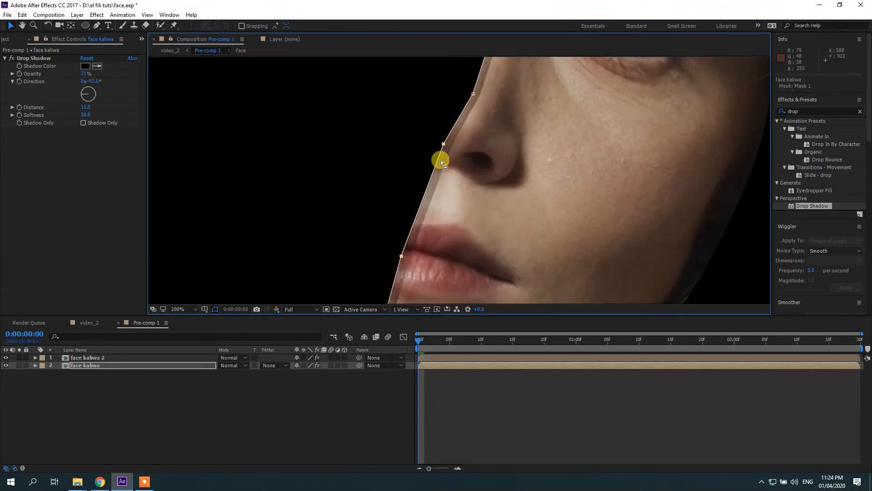
key("ctrl+z")
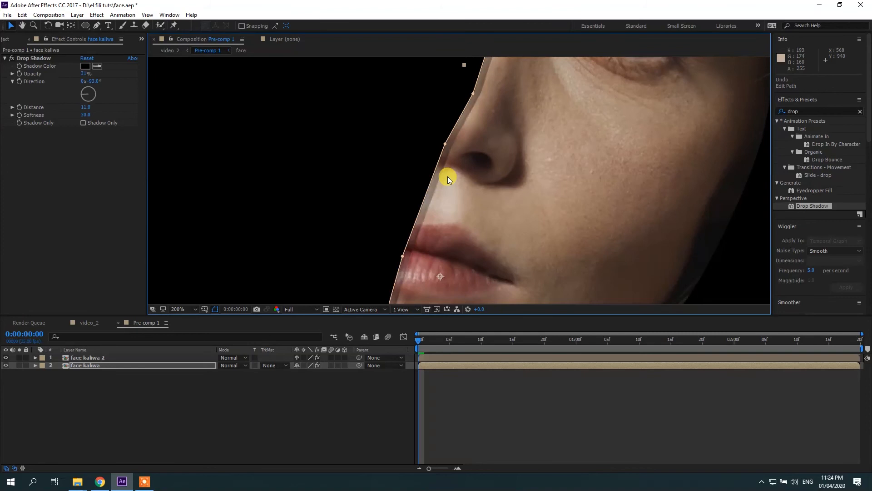
scroll(448, 176, "down", 2)
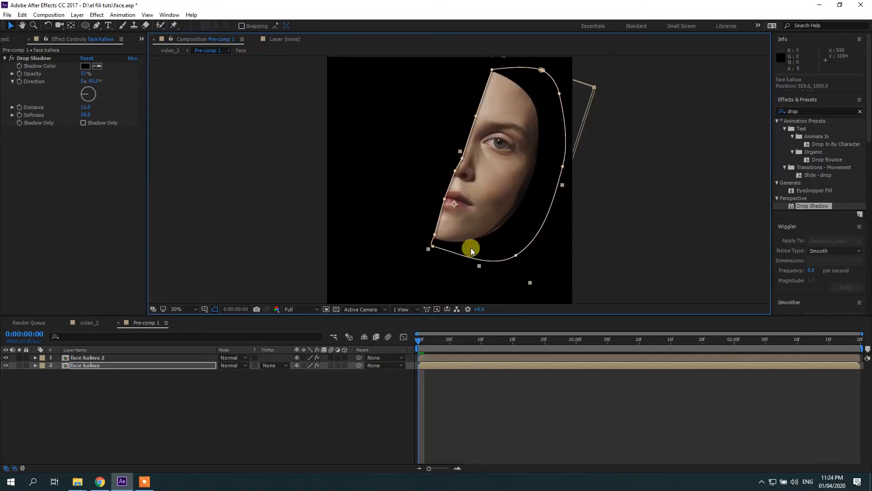
left_click(477, 403)
- Find the Tint effect and apply it to the lower face kaliwa layer
left_click(472, 369)
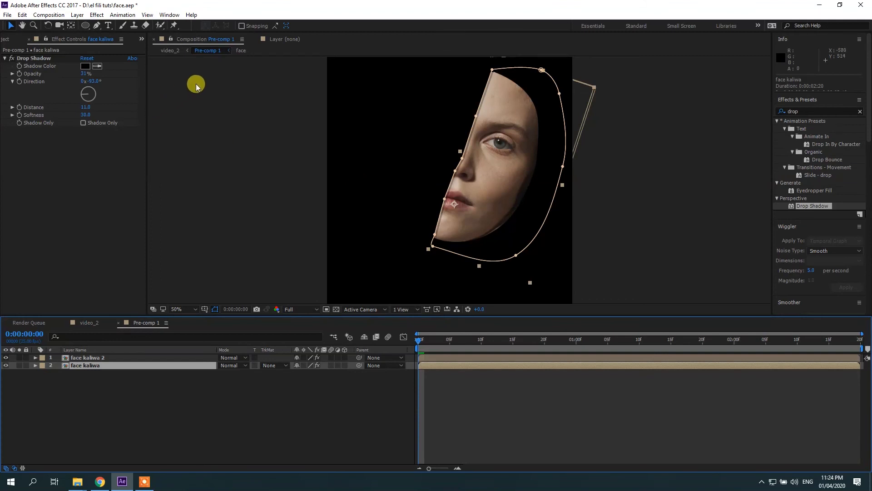
left_click(860, 111)
left_click(803, 111)
type("tint")
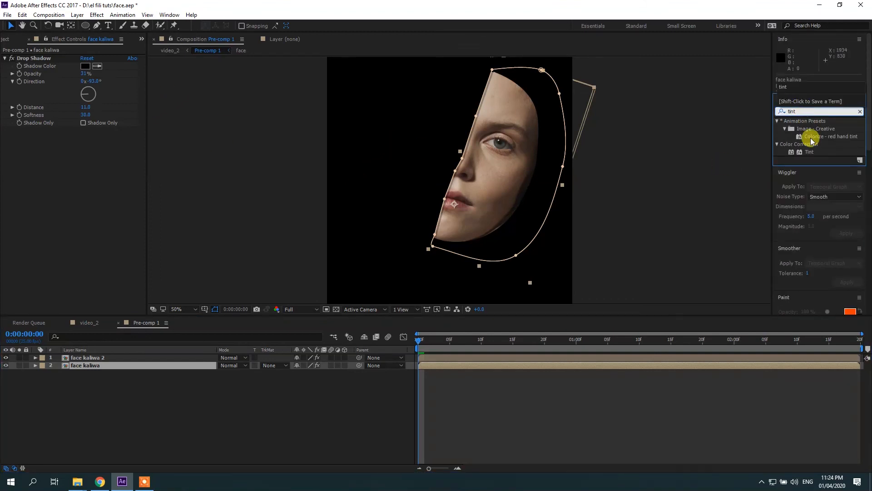
left_click(808, 152)
left_click_drag(805, 162, 452, 364)
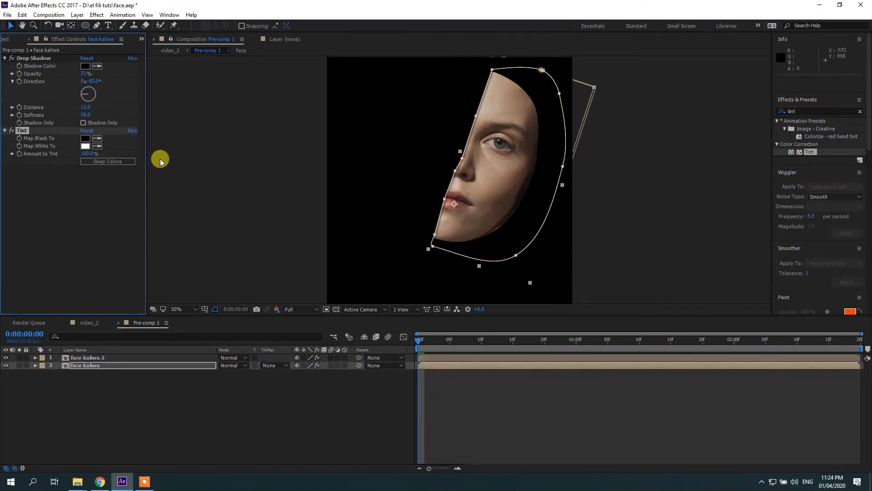
- Set the Tint effect's Map Black To color to red FF0000
left_click(86, 138)
left_click_drag(436, 220, 468, 179)
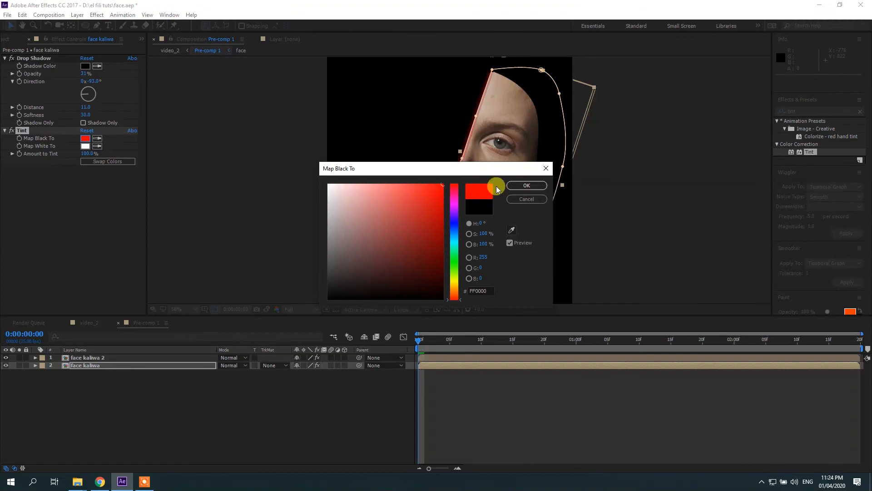
left_click(523, 186)
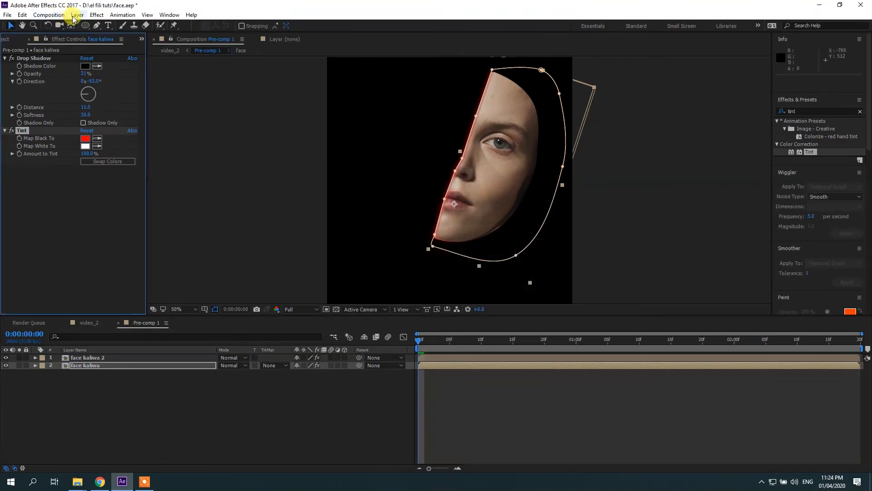
- Apply the Levels effect to the lower face kaliwa layer and reduce its Gamma to 0.38 to deepen the red edge
left_click(97, 14)
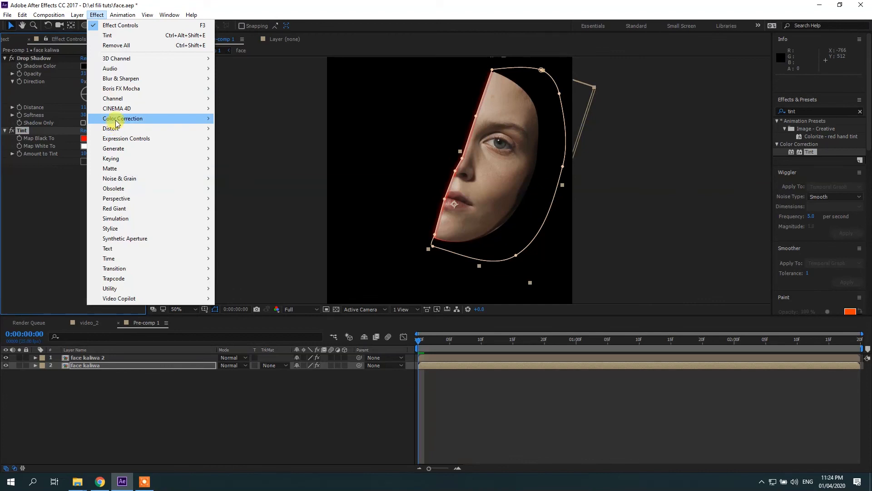
mouse_move(174, 119)
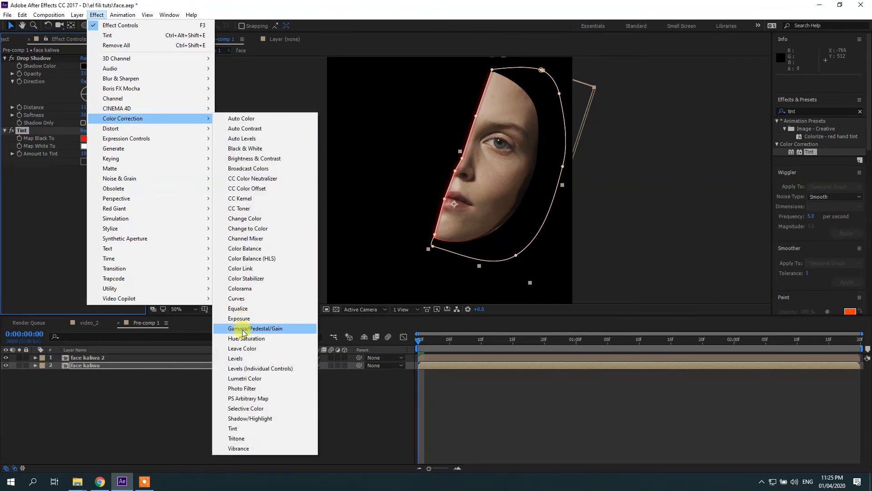
left_click(241, 361)
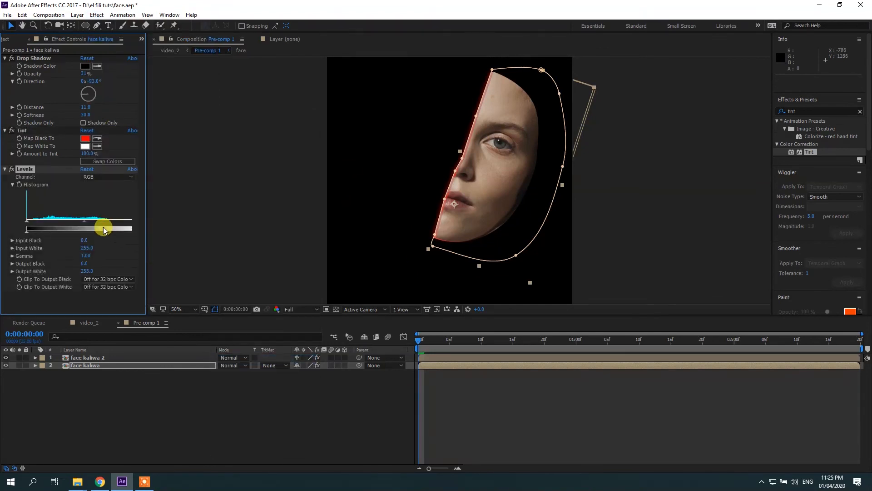
left_click_drag(84, 223, 116, 226)
left_click(276, 443)
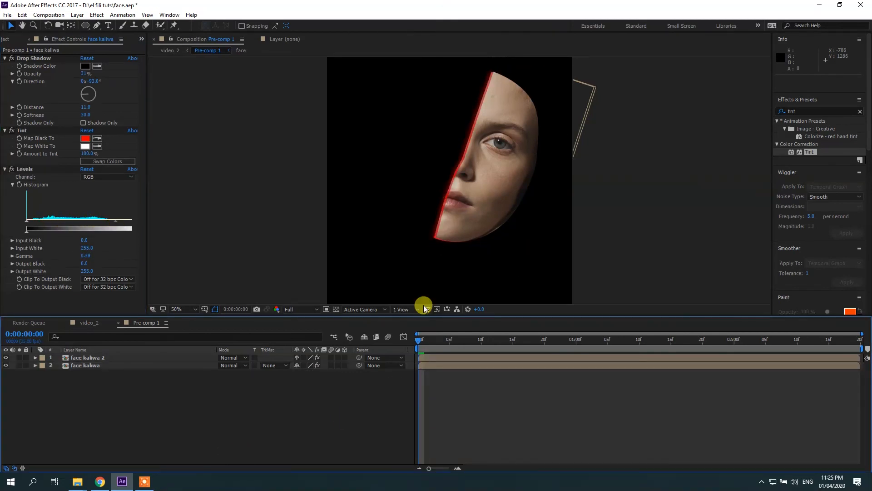
- Scrub the video_2 composition to 0:00:01:03 to check the red mask edge, and compare it with the YouTube mask reference in Chrome
left_click(90, 323)
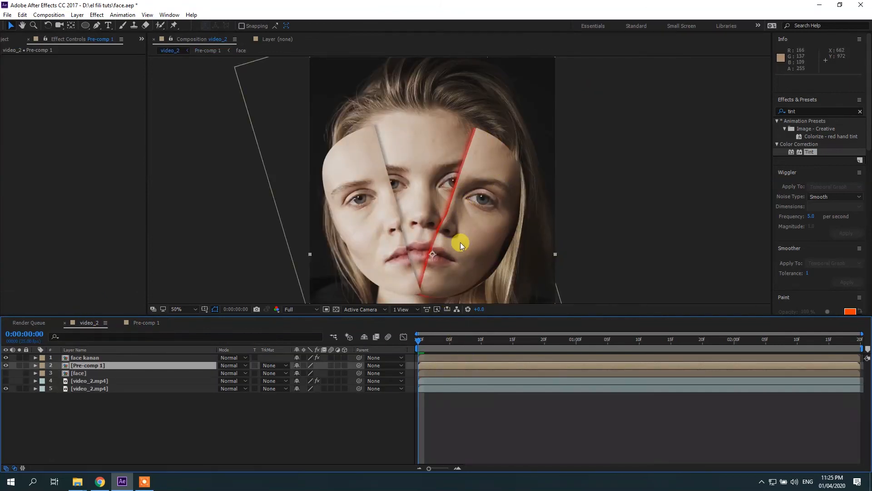
left_click_drag(419, 341, 444, 363)
scroll(437, 217, "down", 2)
scroll(408, 222, "up", 2)
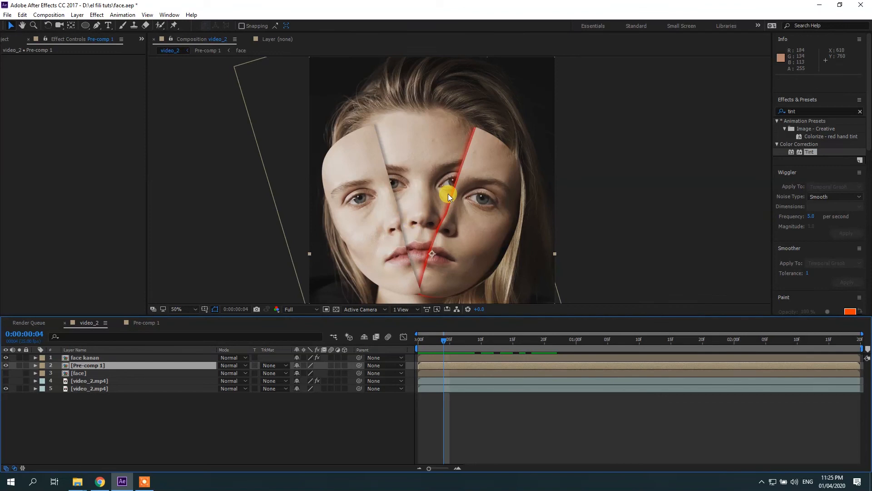
left_click_drag(451, 343, 486, 376)
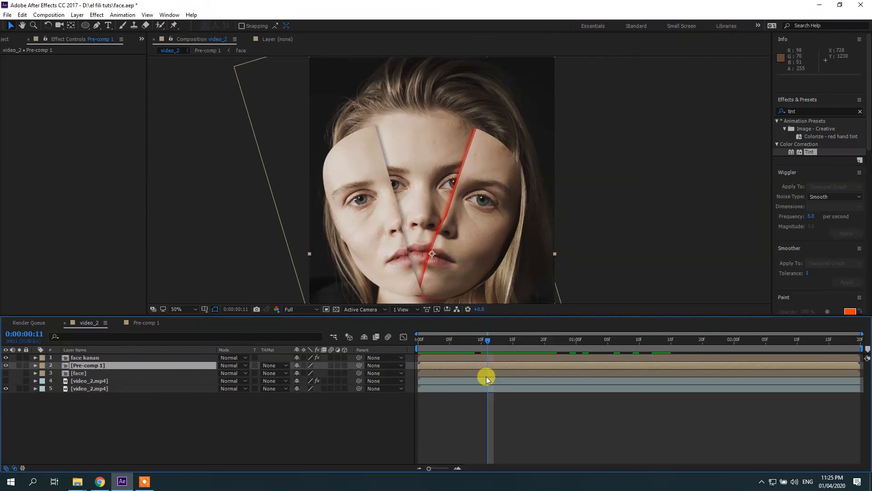
left_click_drag(479, 348, 595, 378)
scroll(437, 192, "down", 2)
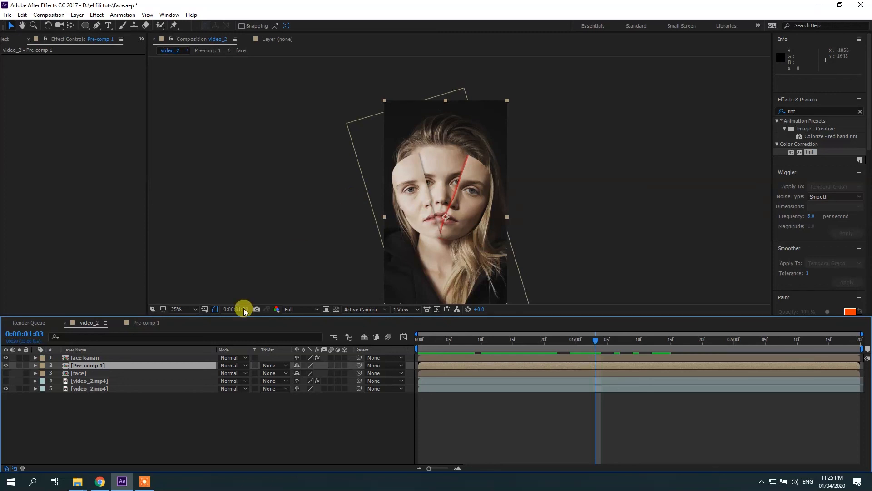
left_click(100, 482)
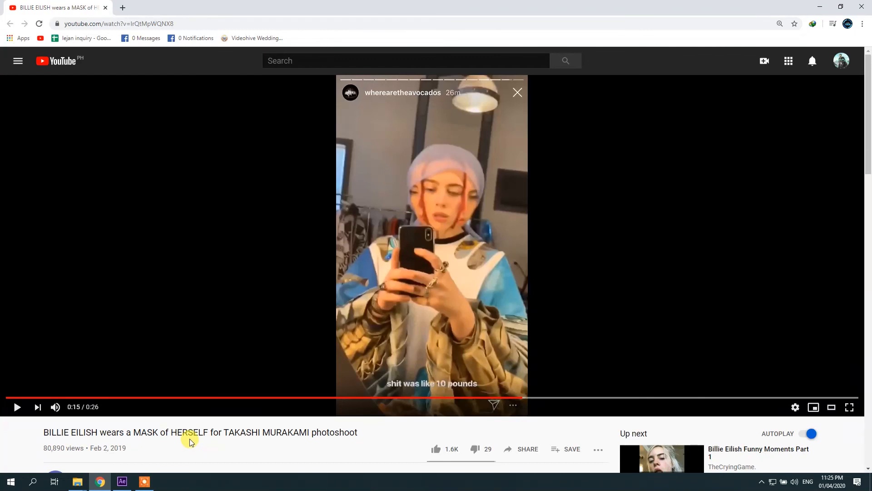
left_click(122, 481)
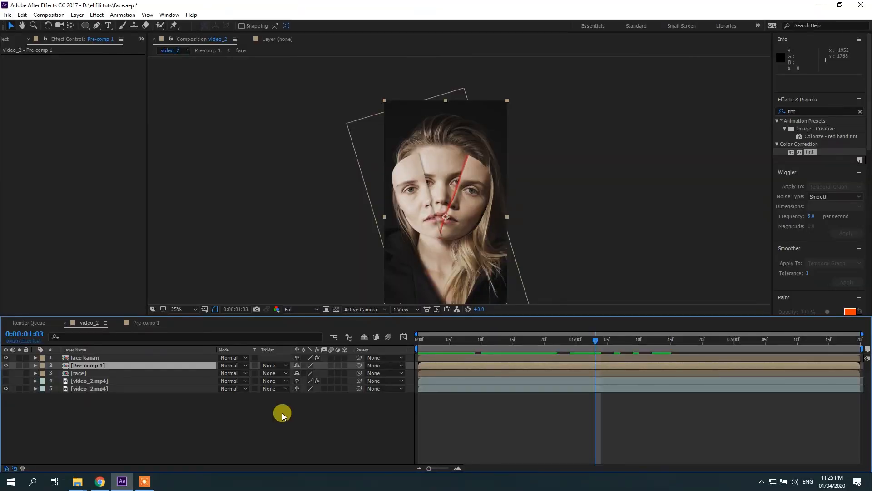